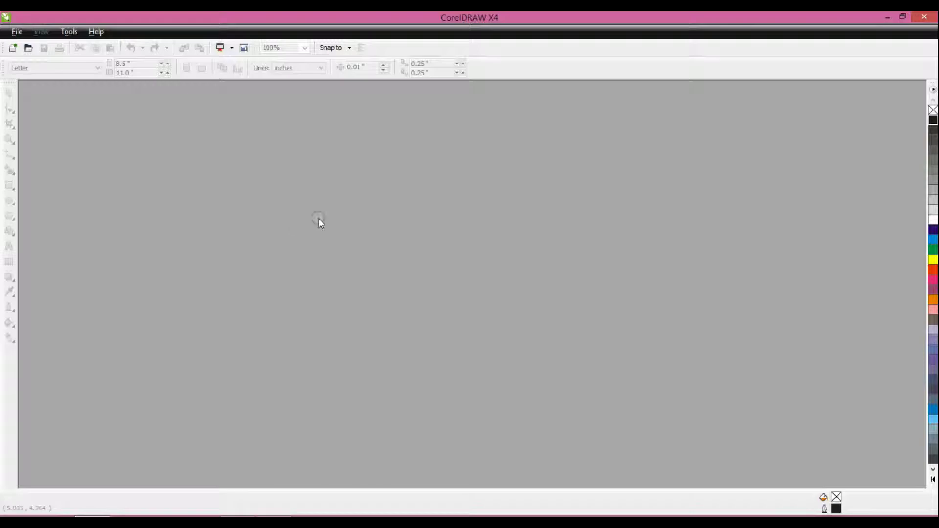
Create a new Letter-size document and set its page orientation to landscape
{"action": "left_click", "coordinate": [14, 32]}
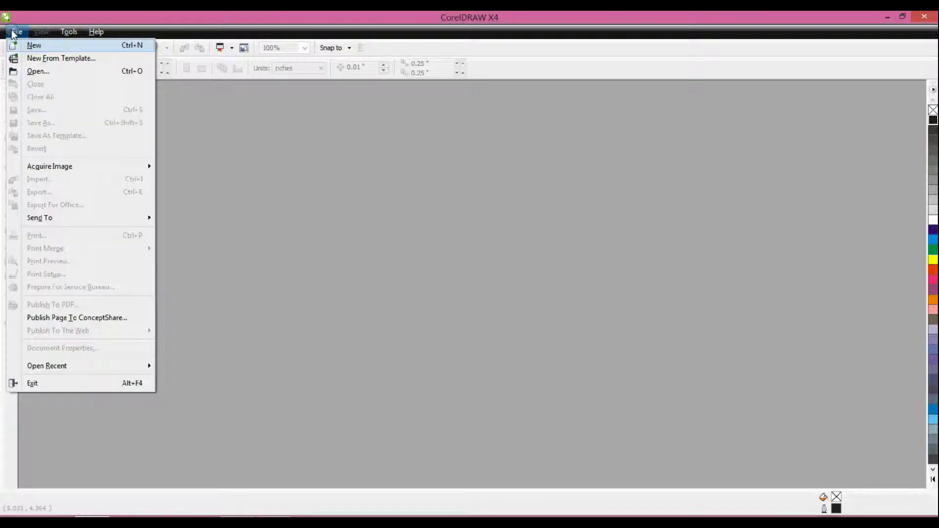
{"action": "left_click", "coordinate": [57, 50]}
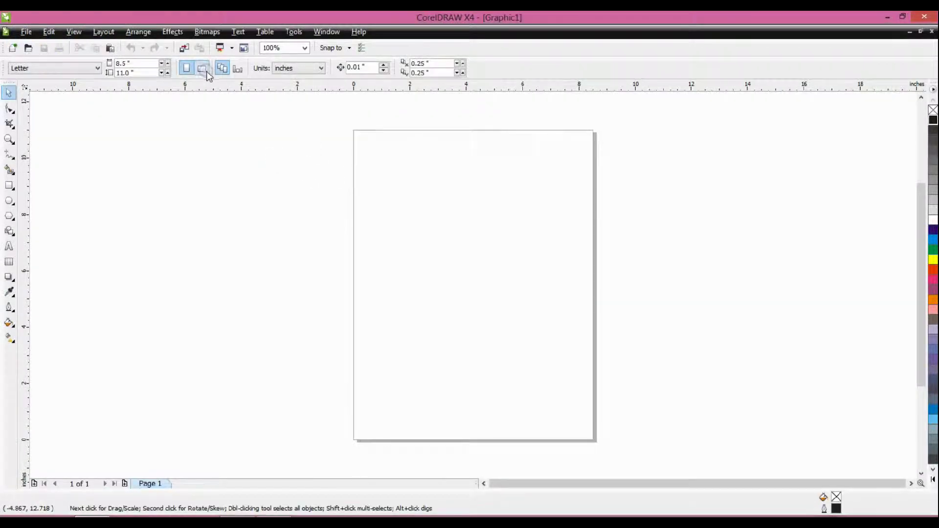
{"action": "left_click", "coordinate": [205, 69]}
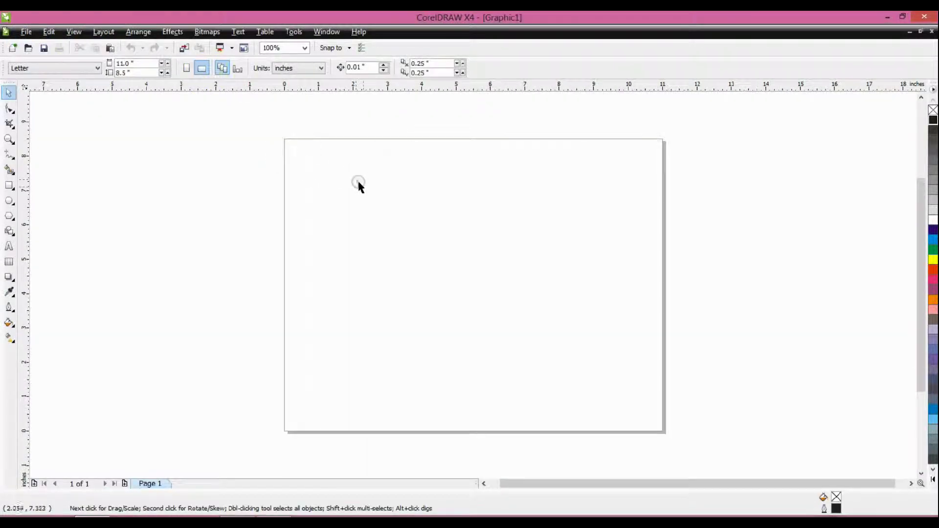
Draw a rectangle about 7.7 by 4.4 inches on the page and place a horizontally aligned copy to its left
{"action": "left_click", "coordinate": [8, 185]}
{"action": "mouse_move", "coordinate": [330, 192]}
{"action": "left_mouse_down"}
{"action": "mouse_move", "coordinate": [493, 306]}
{"action": "mouse_move", "coordinate": [581, 354]}
{"action": "mouse_move", "coordinate": [594, 343]}
{"action": "left_mouse_up"}
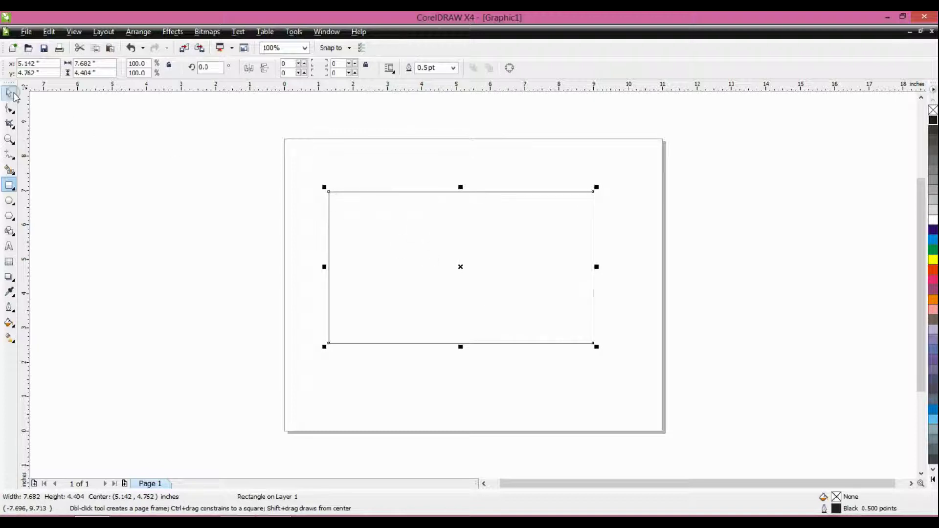
{"action": "left_click", "coordinate": [12, 94]}
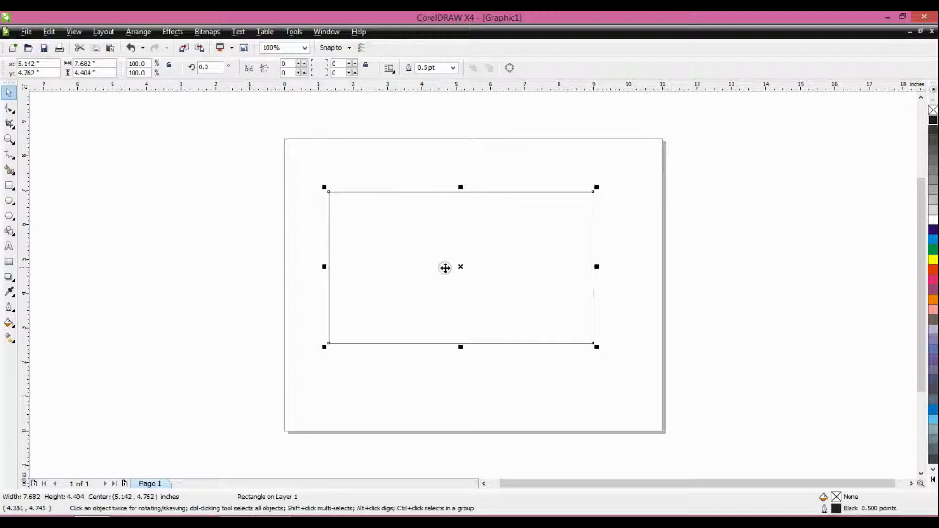
{"action": "left_click_drag", "start_coordinate": [462, 268], "coordinate": [182, 239]}
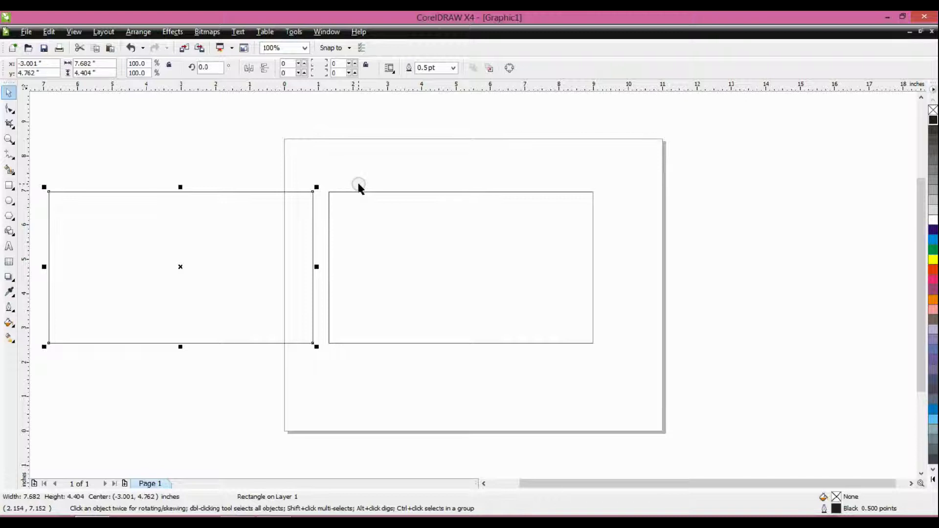
Fill the original rectangle on the page with Light Yellow
{"action": "left_click", "coordinate": [411, 192]}
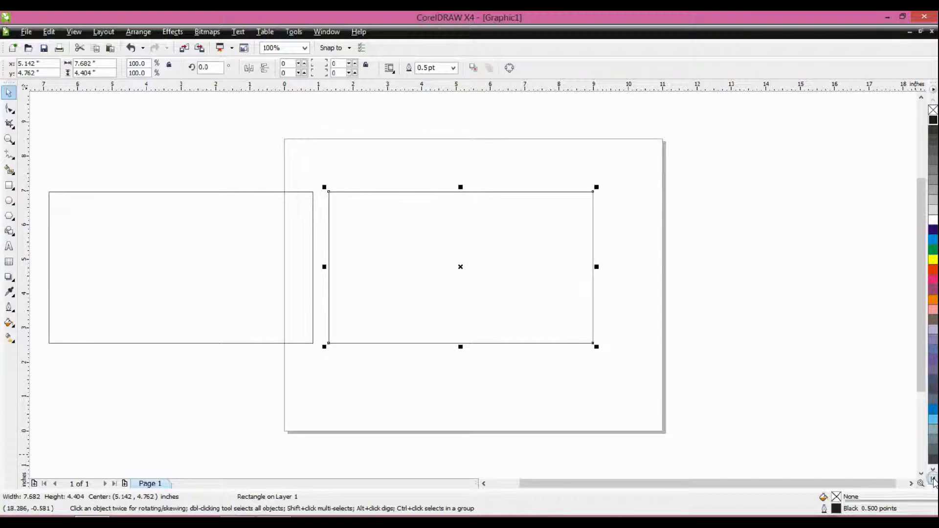
{"action": "left_click", "coordinate": [933, 480]}
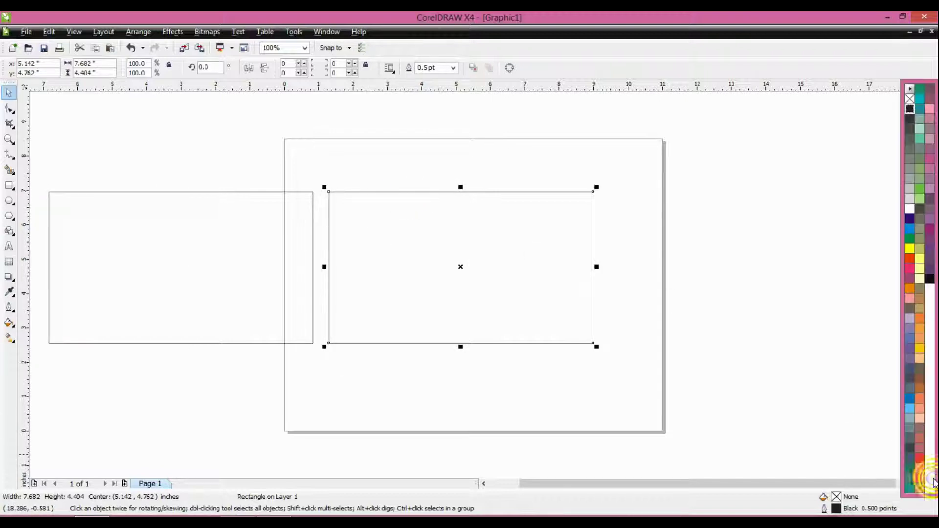
{"action": "left_click", "coordinate": [920, 260]}
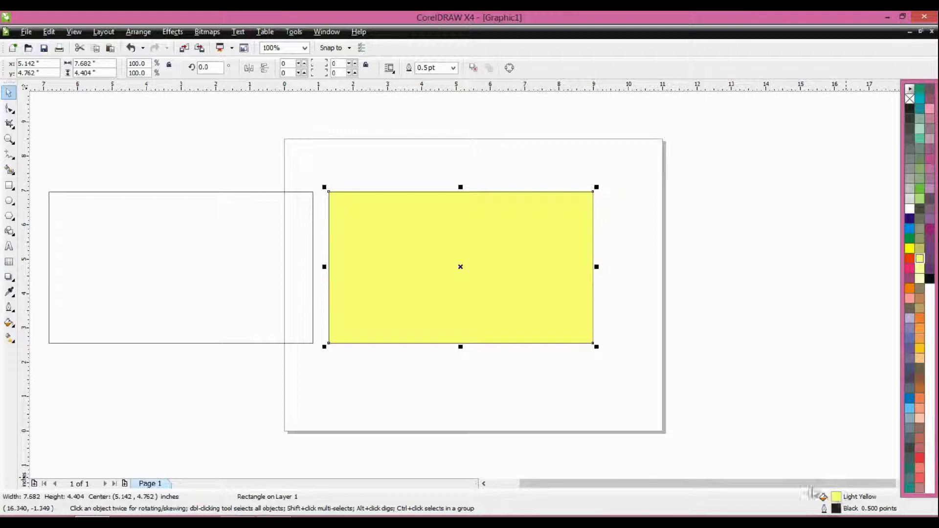
Apply a two-colour radial fountain fill from light yellow to white to the rectangle on the page
{"action": "left_click", "coordinate": [7, 325]}
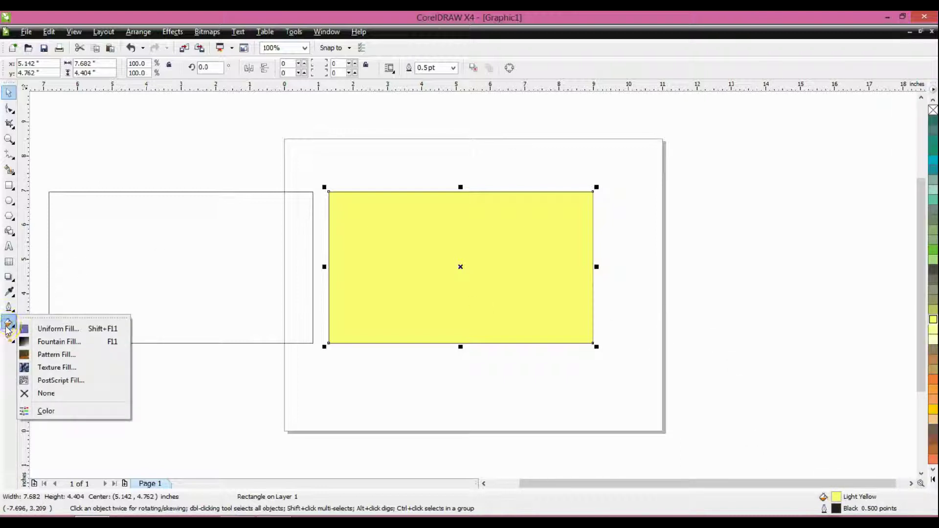
{"action": "left_click", "coordinate": [68, 344]}
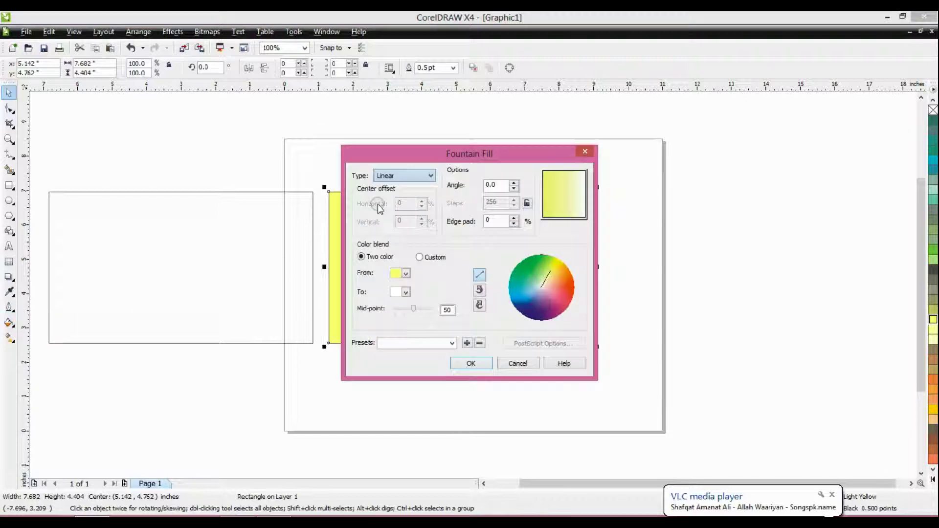
{"action": "left_click", "coordinate": [402, 178]}
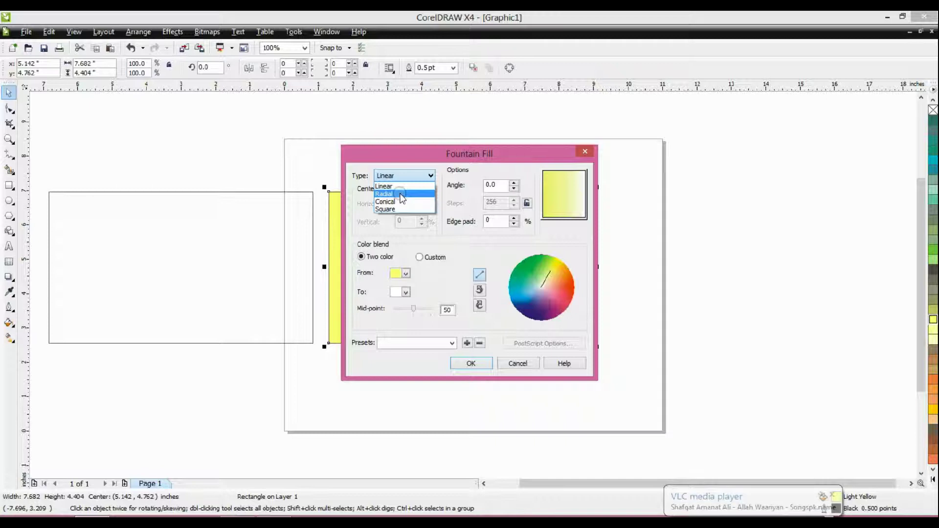
{"action": "left_click", "coordinate": [403, 195]}
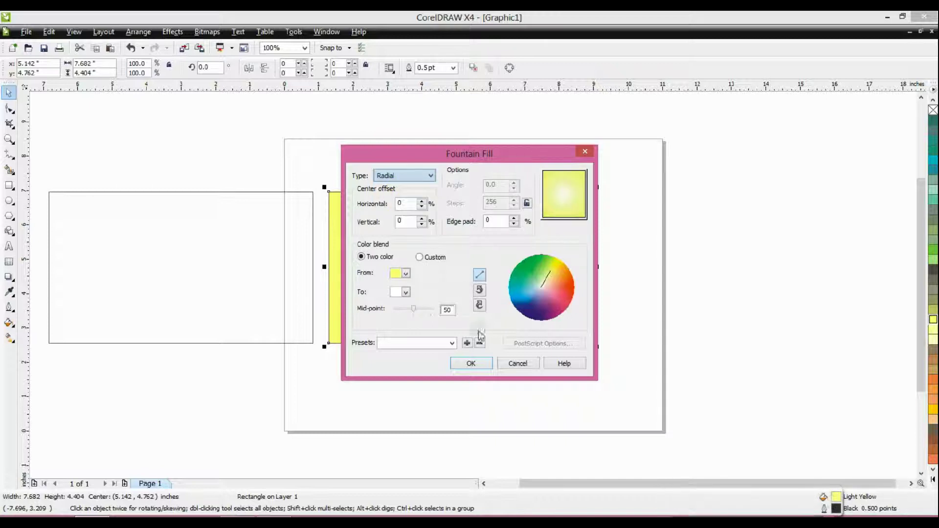
{"action": "left_click", "coordinate": [473, 364]}
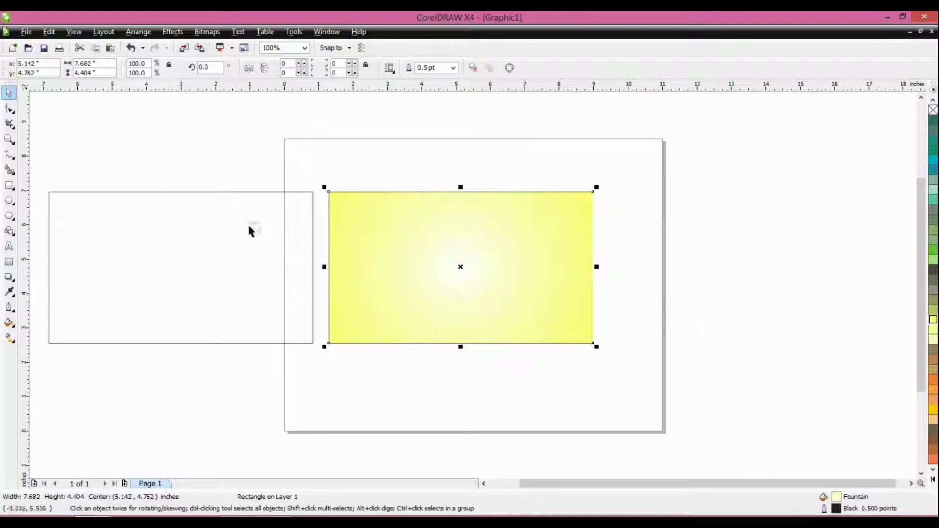
Apply the Medium Glow drop shadow preset to the unfilled rectangle copy
{"action": "left_click", "coordinate": [233, 218]}
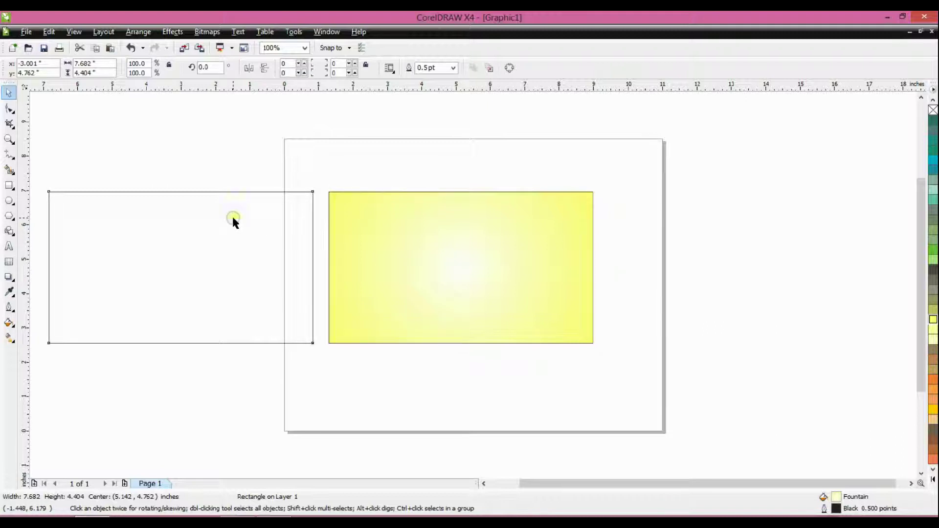
{"action": "left_click", "coordinate": [6, 279]}
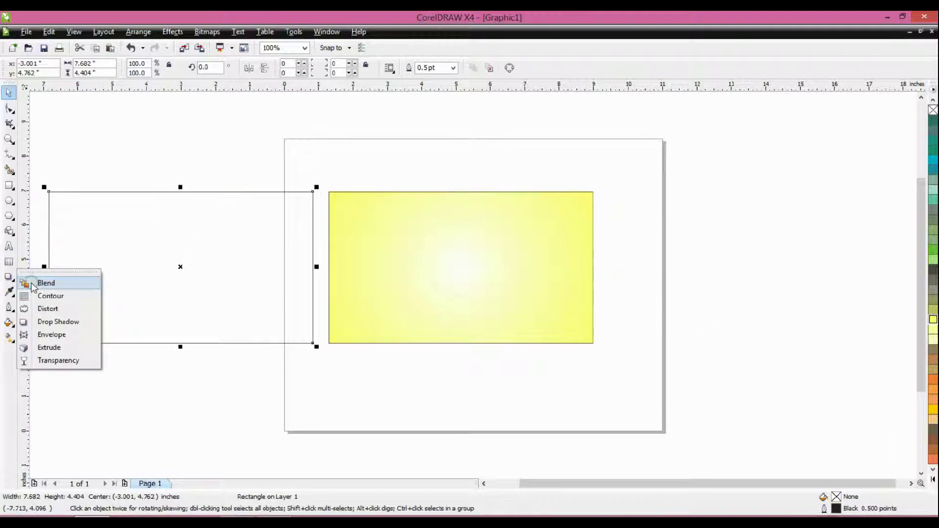
{"action": "left_click", "coordinate": [46, 322]}
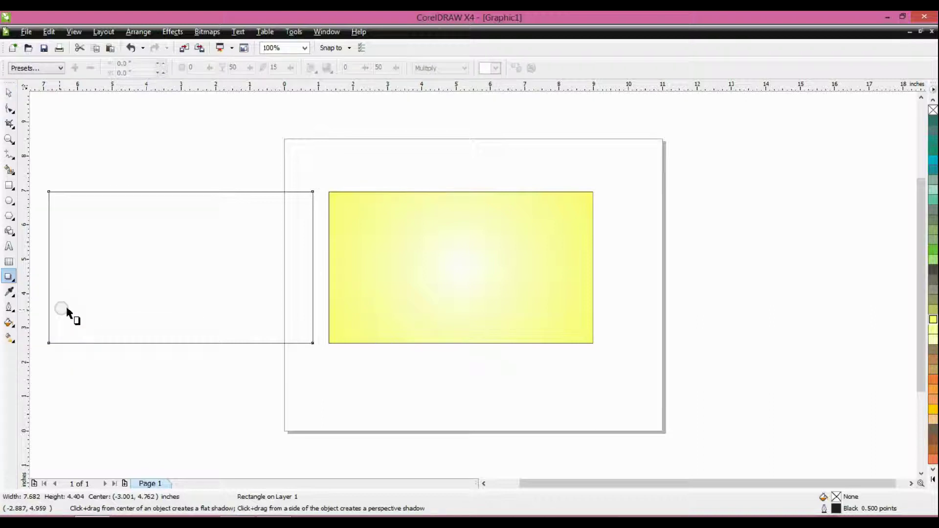
{"action": "left_click", "coordinate": [59, 69]}
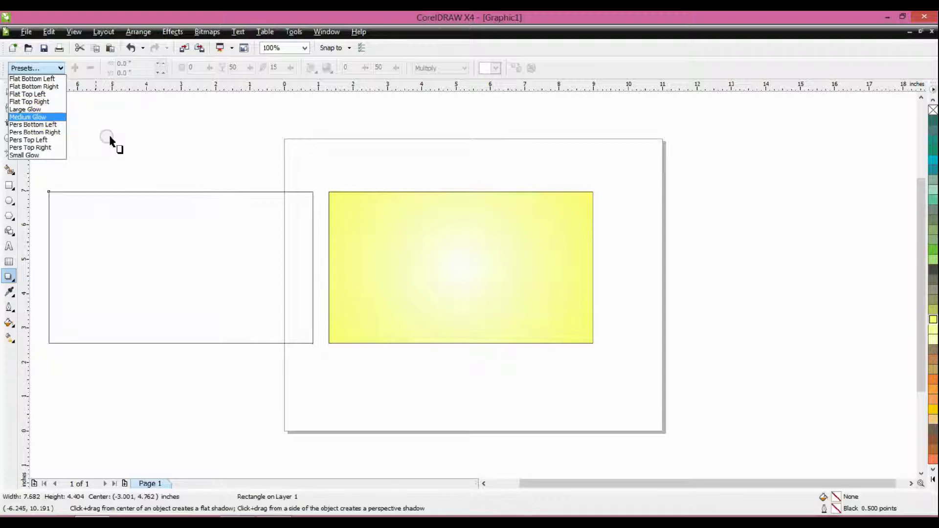
{"action": "left_click", "coordinate": [44, 118]}
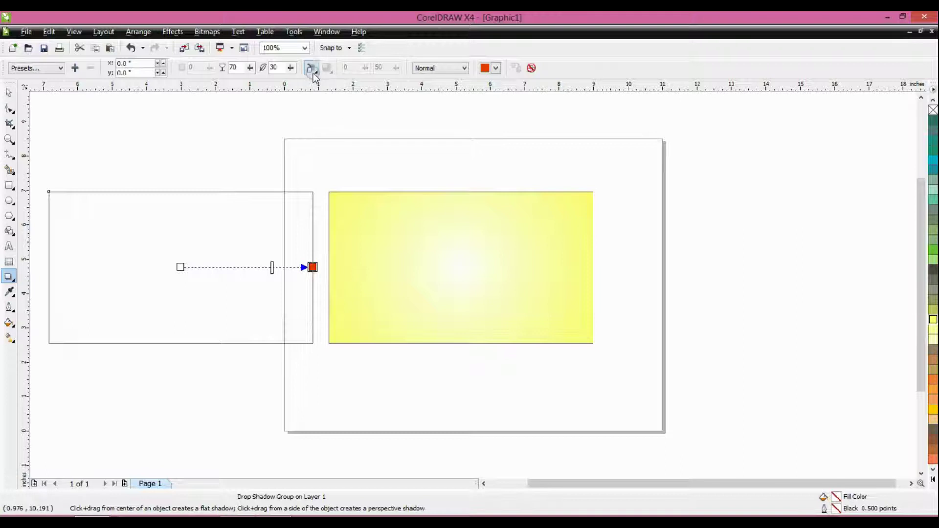
Set the glow's feathering direction to Outside, its opacity to 100 and its feathering to 13
{"action": "left_click", "coordinate": [311, 68]}
{"action": "left_click", "coordinate": [322, 150]}
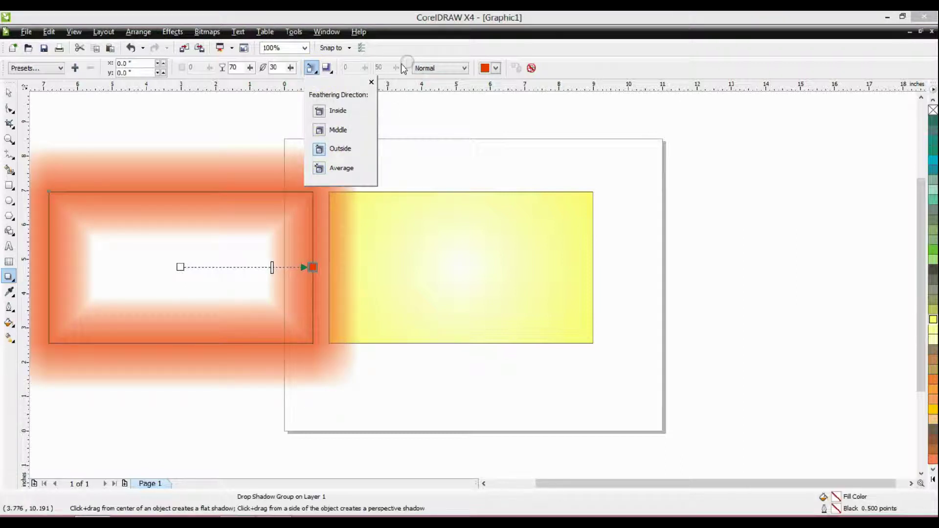
{"action": "left_click_drag", "start_coordinate": [250, 68], "coordinate": [285, 72]}
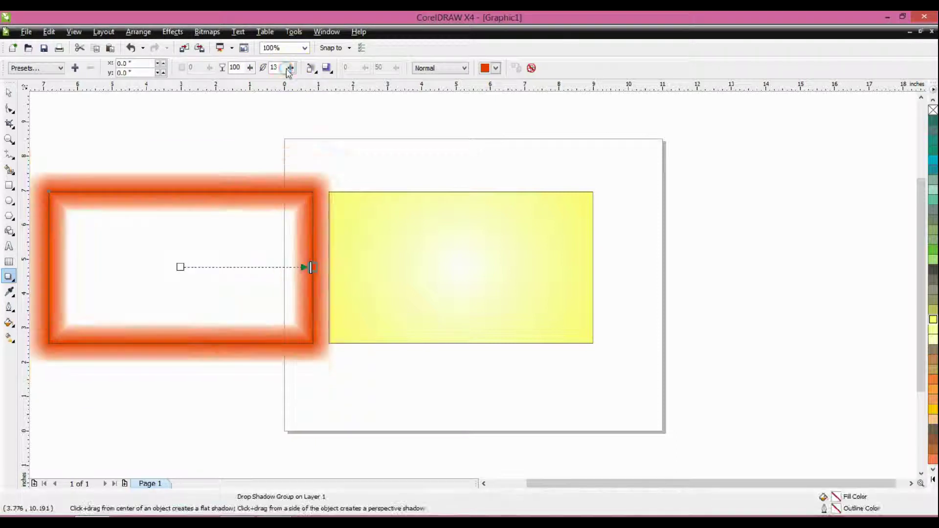
Change the glow's shadow colour to Chartreuse green
{"action": "left_click", "coordinate": [497, 69]}
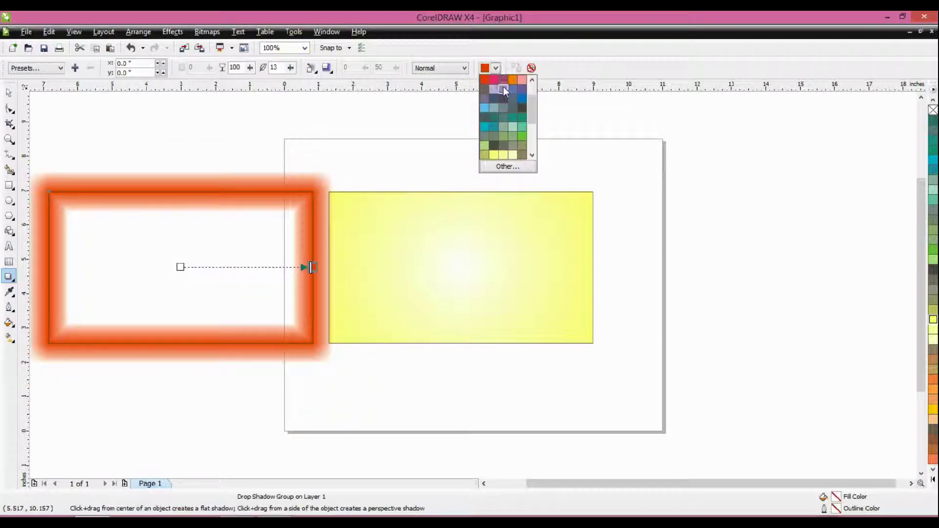
{"action": "scroll", "coordinate": [533, 106], "scroll_direction": "up", "scroll_amount": 1}
{"action": "left_click_drag", "start_coordinate": [530, 103], "coordinate": [531, 110]}
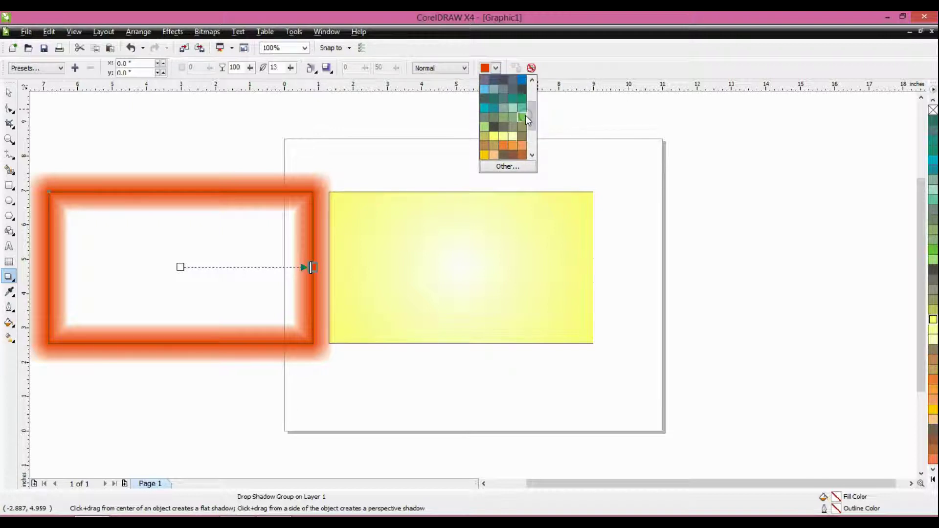
{"action": "left_click", "coordinate": [524, 117]}
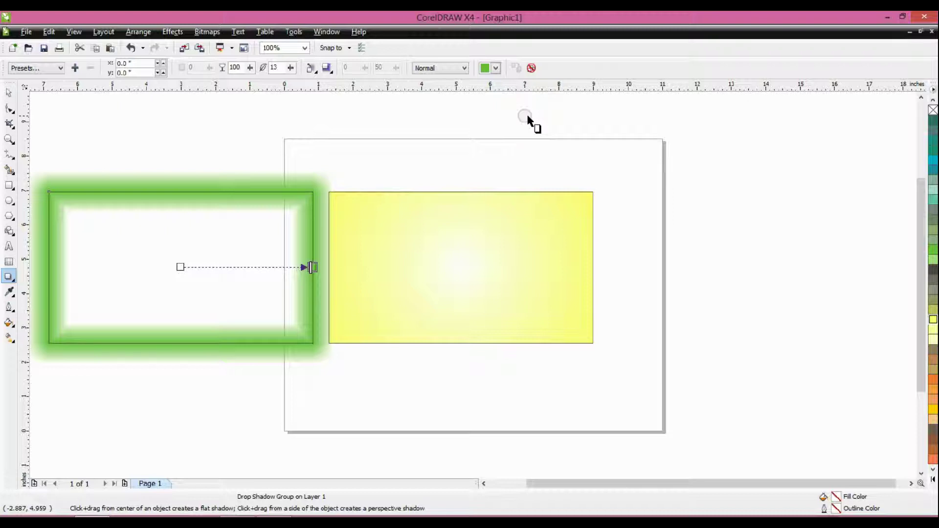
Break the drop shadow group apart so the green glow is separate from its rectangle, and clear the selection
{"action": "left_click", "coordinate": [11, 92]}
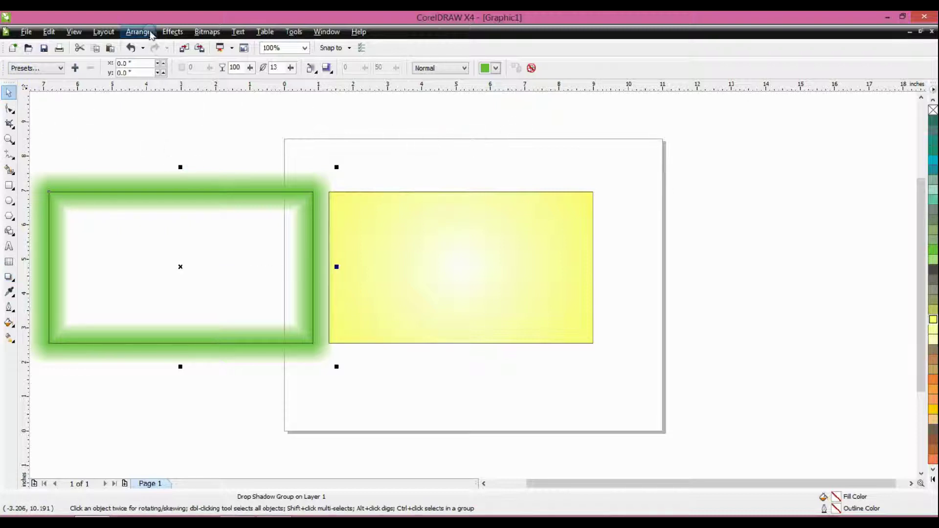
{"action": "left_click", "coordinate": [150, 32]}
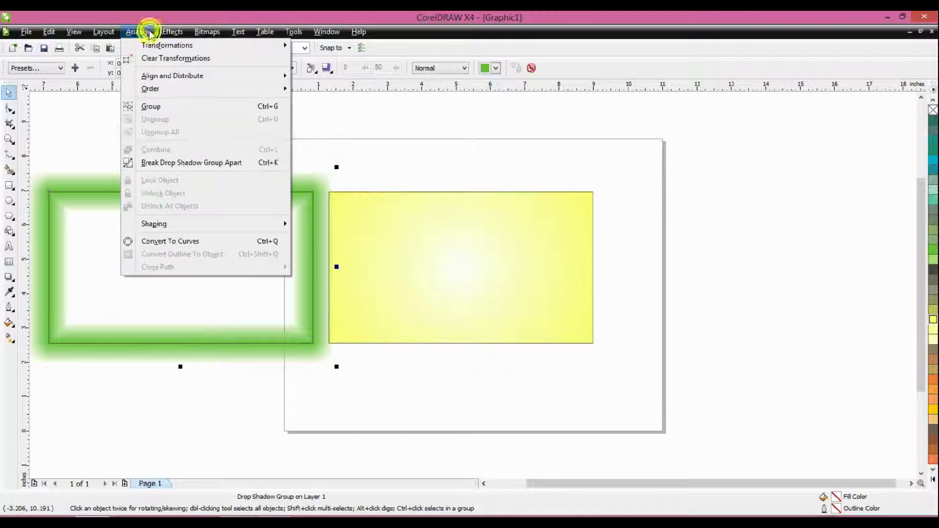
{"action": "left_click", "coordinate": [182, 167]}
{"action": "left_click", "coordinate": [183, 139]}
Move the unfilled rectangle outline off the green glow to beyond the page's right edge and delete it
{"action": "left_click_drag", "start_coordinate": [161, 219], "coordinate": [765, 196]}
{"action": "right_click", "coordinate": [765, 196]}
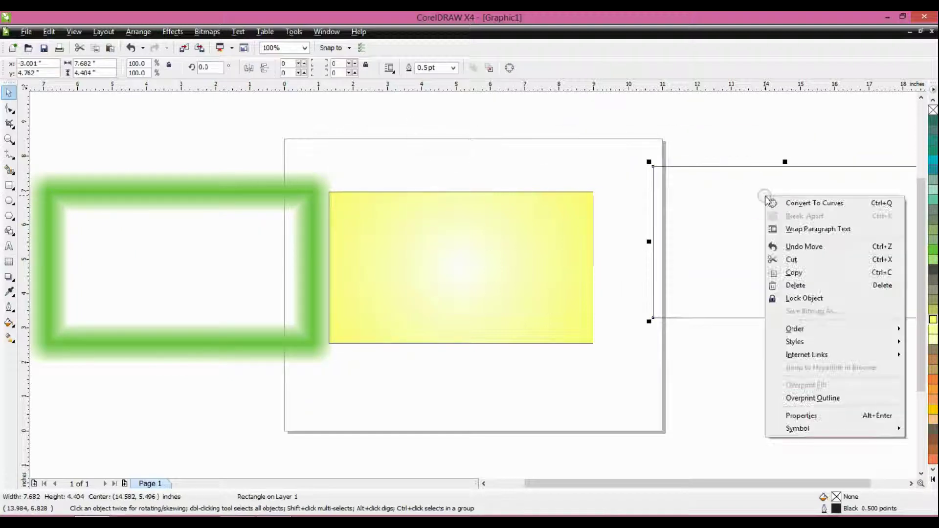
{"action": "left_click", "coordinate": [793, 288]}
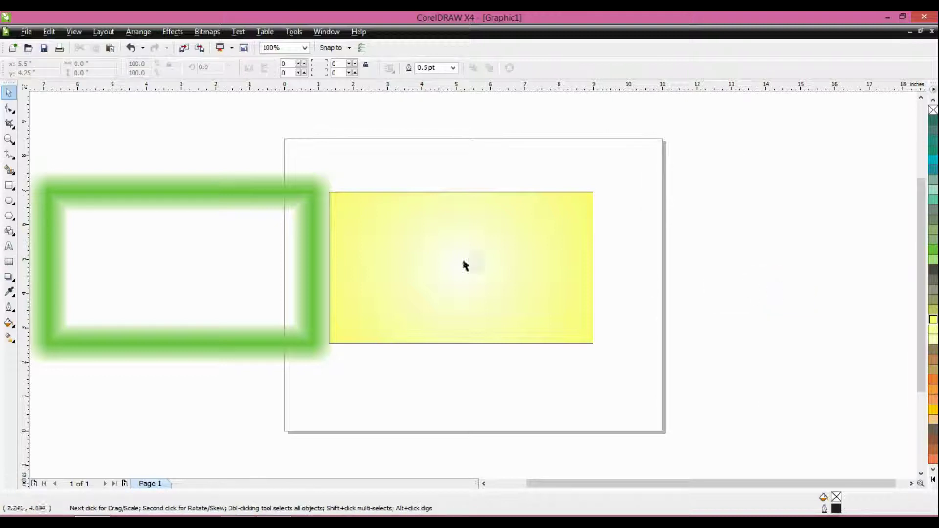
Move the green glow over the yellow gradient rectangle and PowerClip it inside that rectangle
{"action": "left_click_drag", "start_coordinate": [229, 202], "coordinate": [535, 277]}
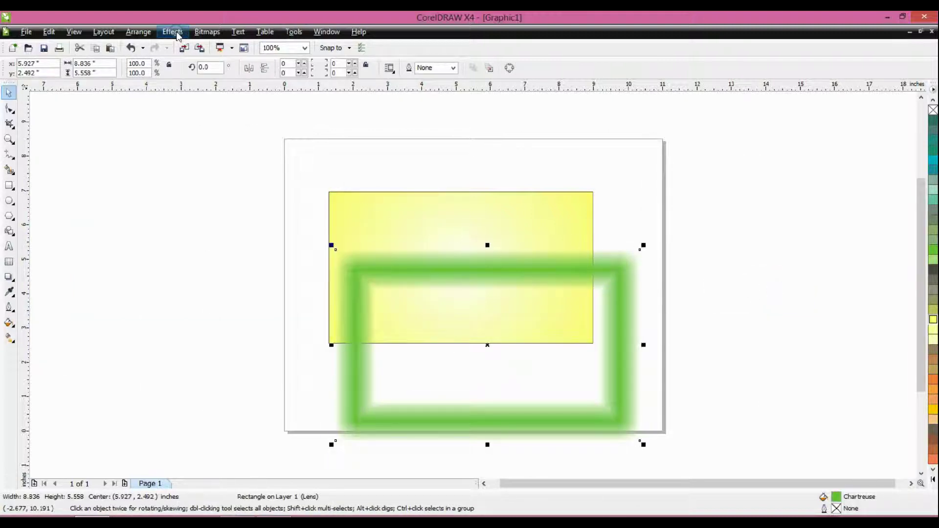
{"action": "left_click", "coordinate": [173, 32]}
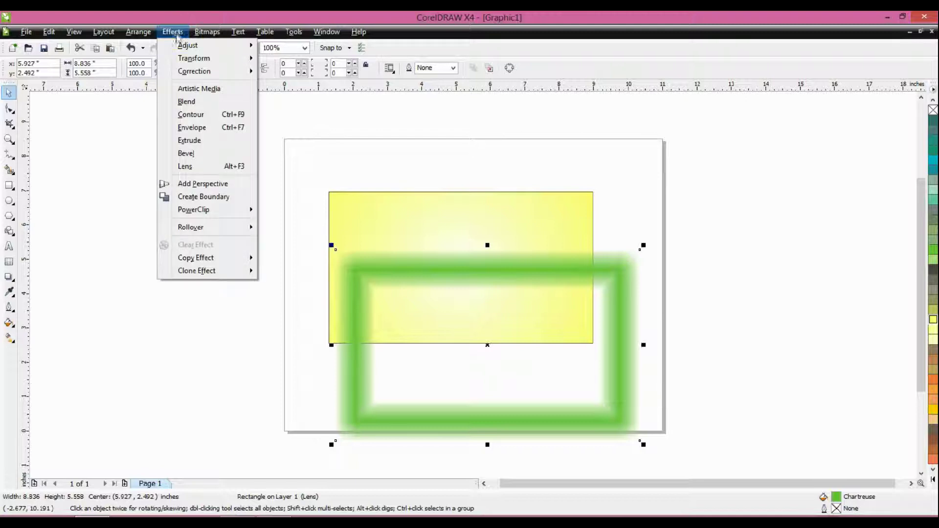
{"action": "mouse_move", "coordinate": [239, 210]}
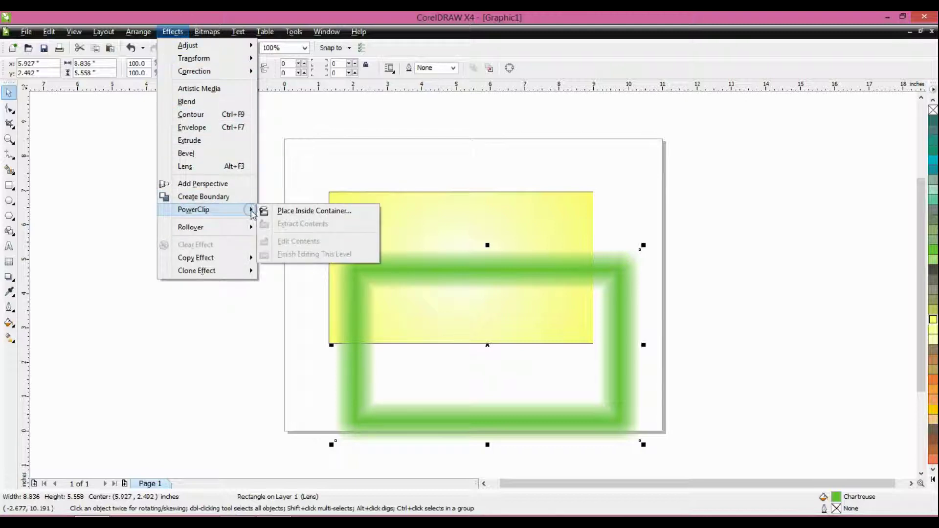
{"action": "left_click", "coordinate": [347, 211]}
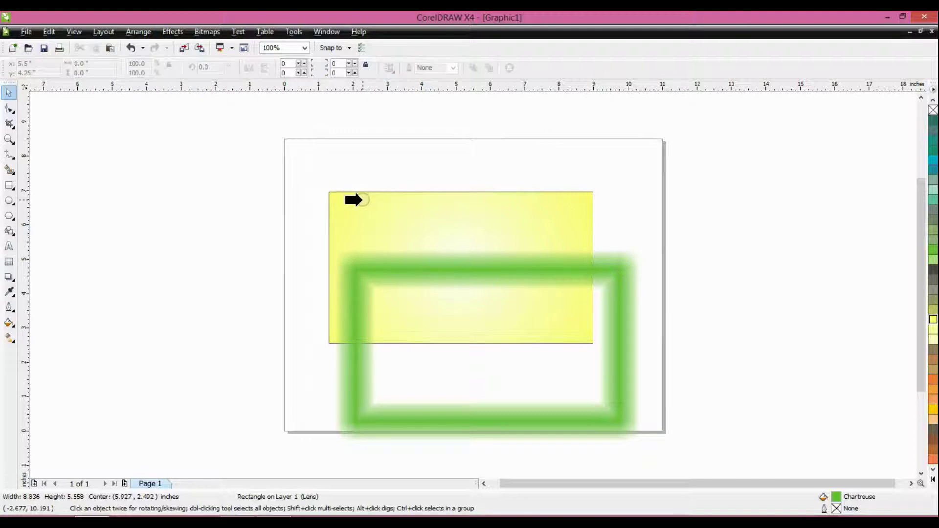
{"action": "left_click", "coordinate": [354, 192]}
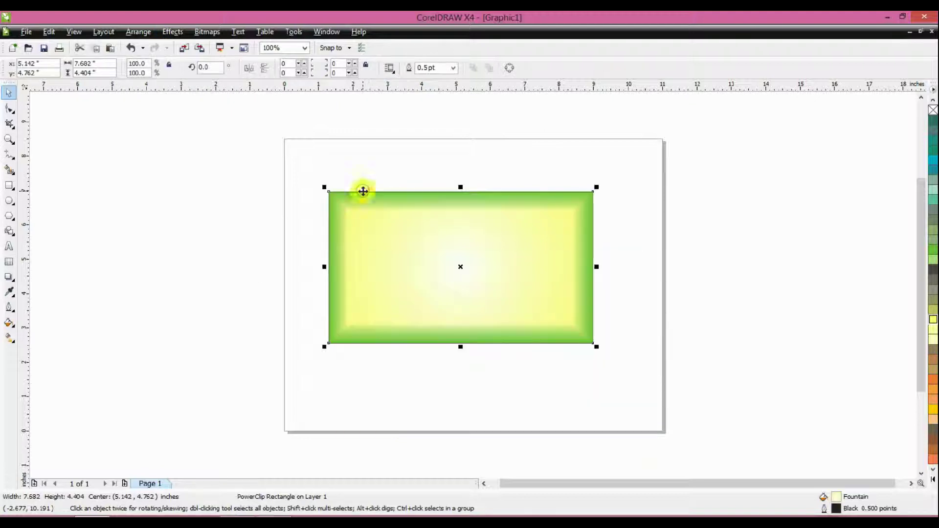
{"action": "left_click", "coordinate": [359, 172]}
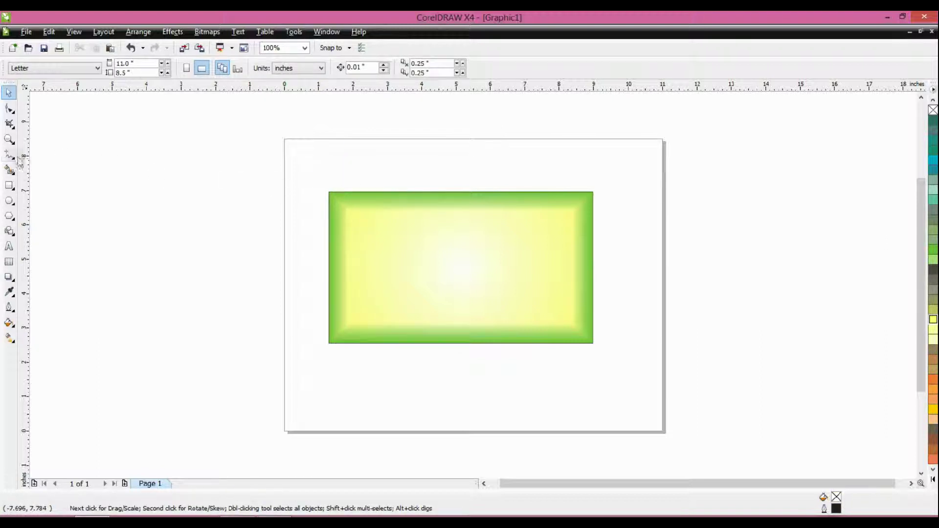
{"action": "left_click", "coordinate": [9, 139]}
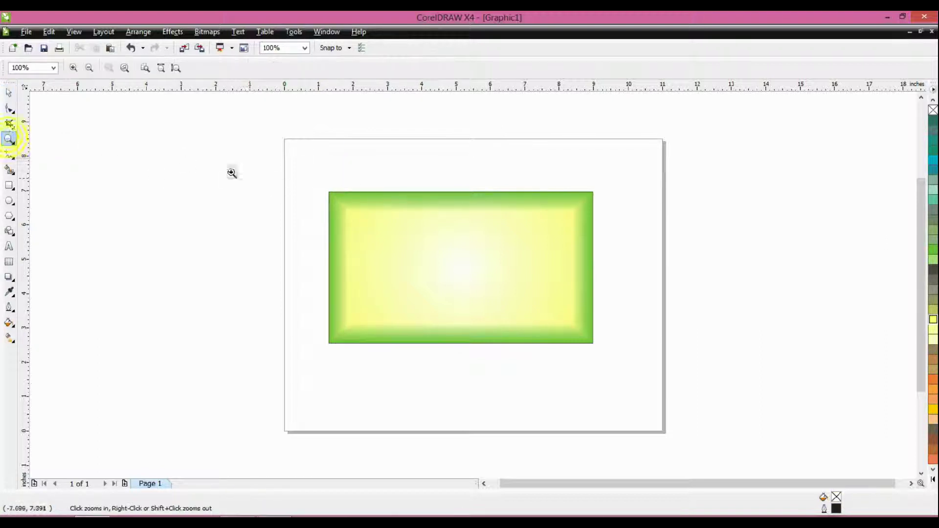
Add the artistic text "riviera" on the yellow gradient rectangle and enlarge it to about 101 pt
{"action": "left_click_drag", "start_coordinate": [324, 191], "coordinate": [636, 367]}
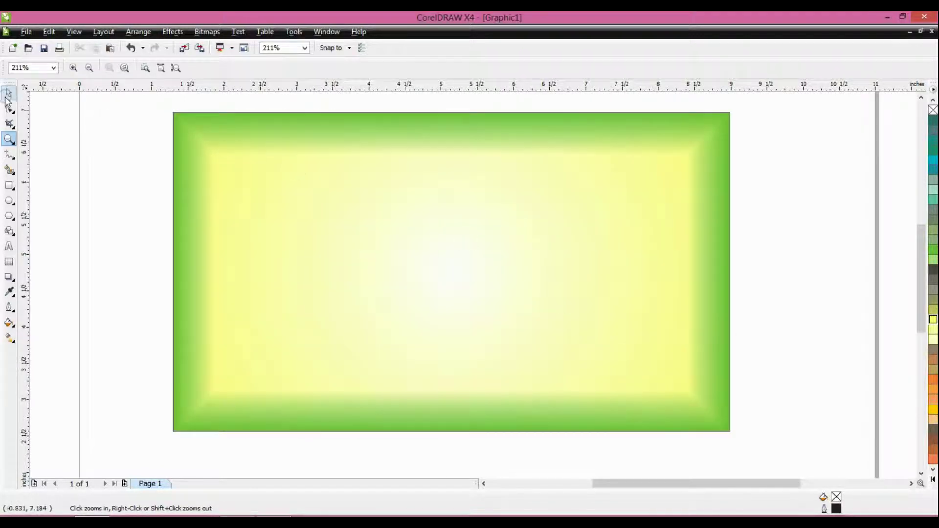
{"action": "left_click", "coordinate": [7, 95]}
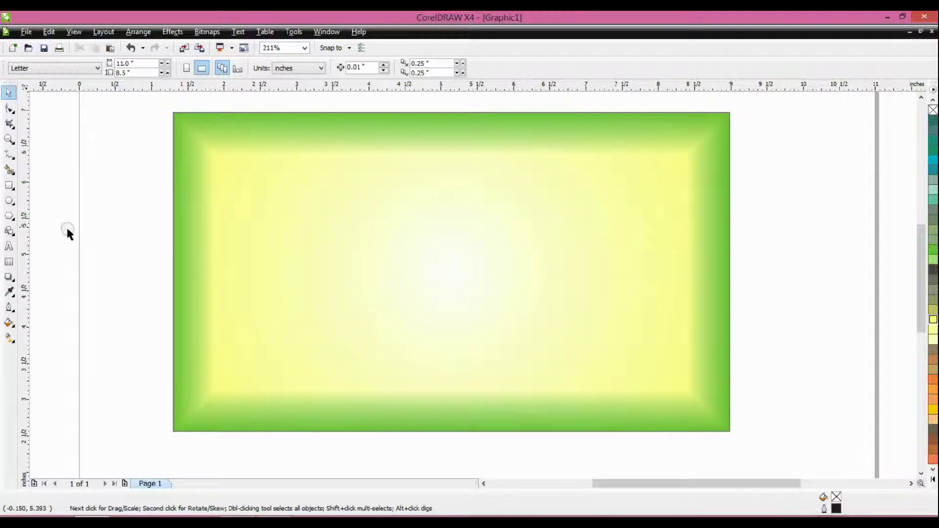
{"action": "left_click", "coordinate": [9, 247]}
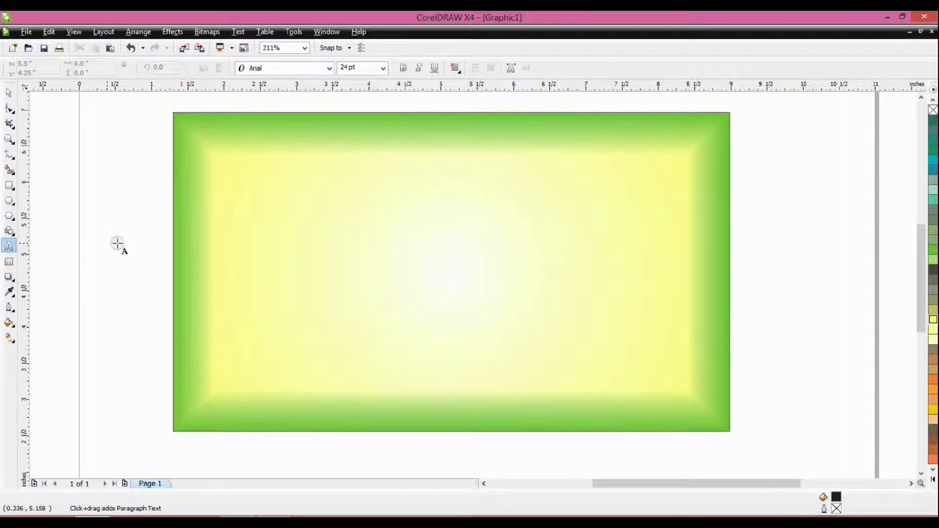
{"action": "left_click", "coordinate": [283, 257]}
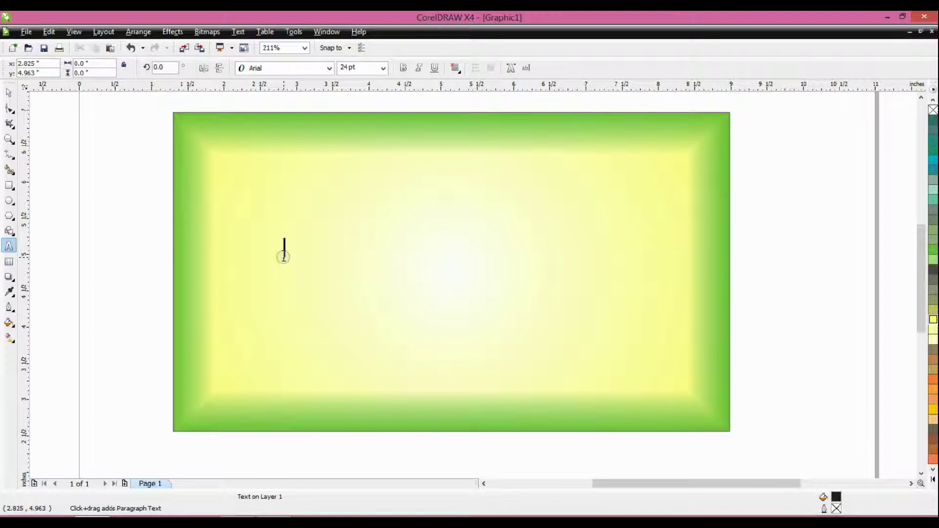
{"action": "type", "text": "ril"}
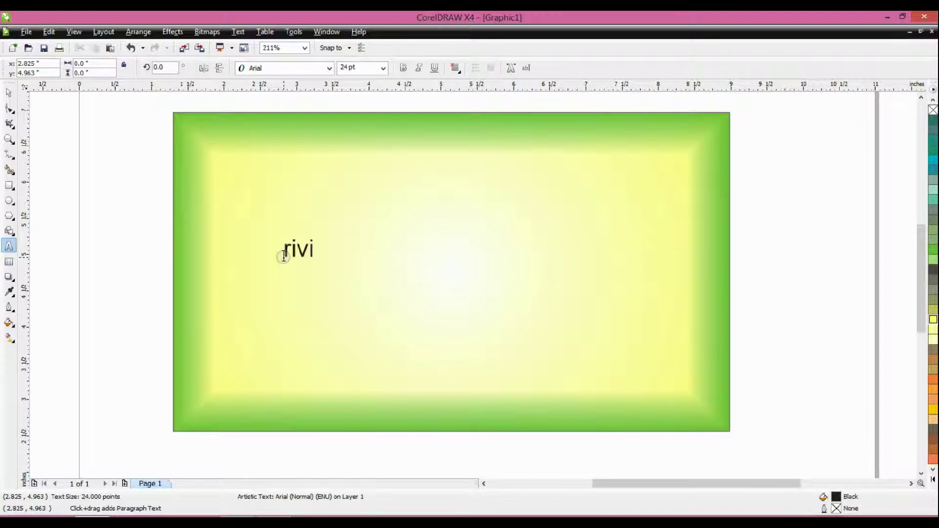
{"action": "type", "text": "ieral"}
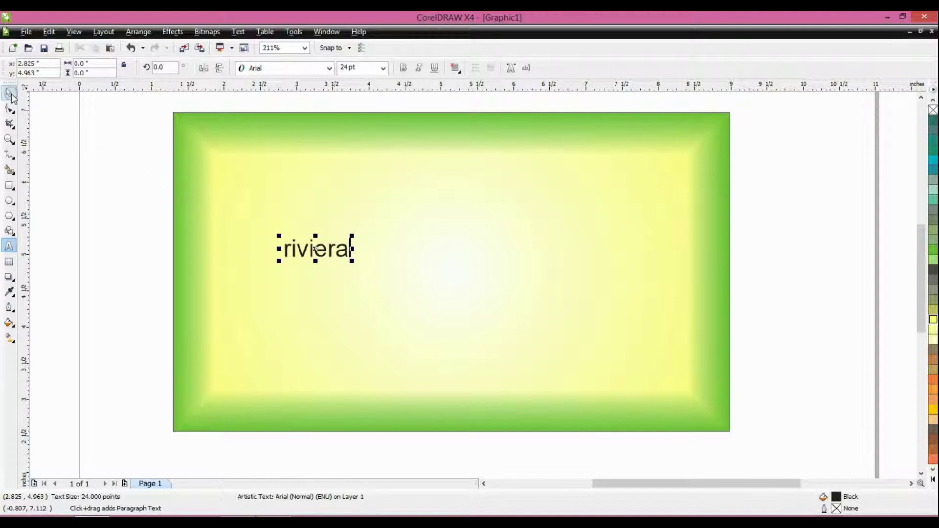
{"action": "left_click", "coordinate": [11, 93]}
{"action": "left_click_drag", "start_coordinate": [353, 262], "coordinate": [563, 362]}
Change the riviera text's font to Giddyup Std and enlarge it to about 284 pt so it spans most of the rectangle
{"action": "left_click", "coordinate": [293, 69]}
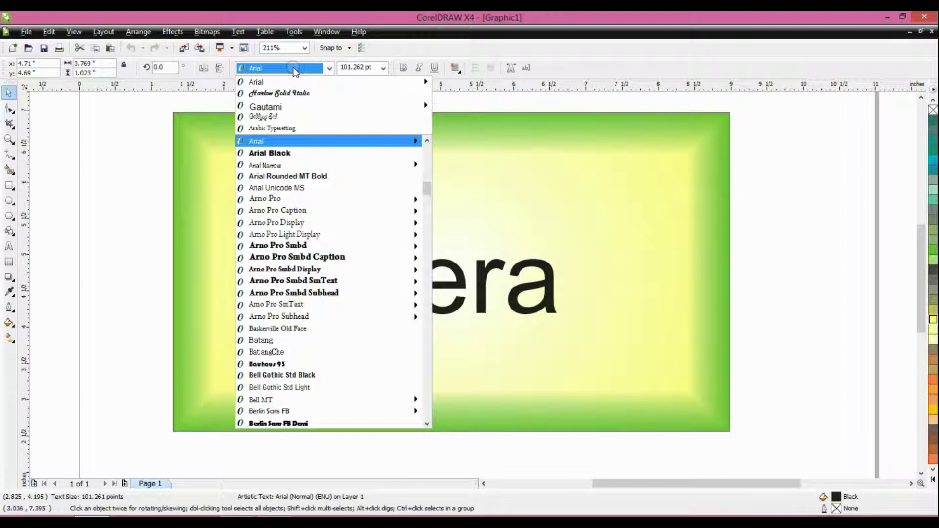
{"action": "type", "text": "G"}
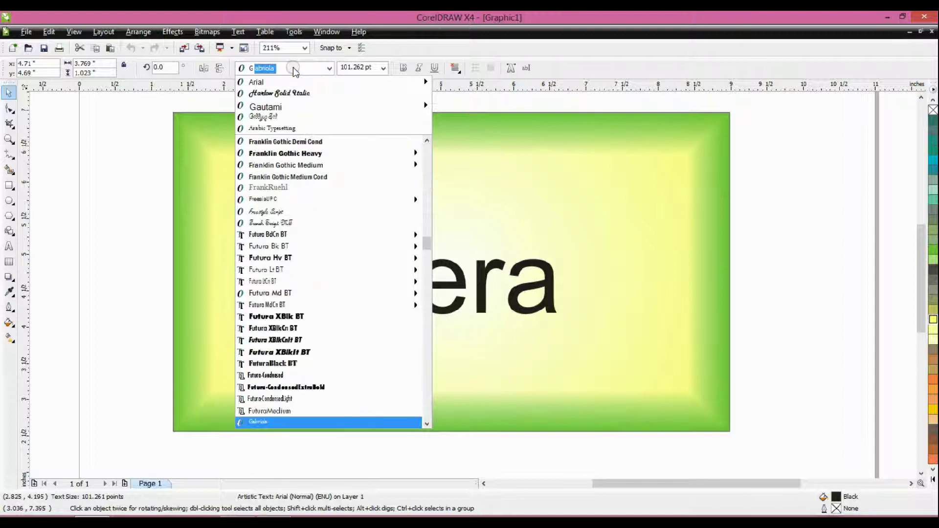
{"action": "type", "text": "iddyup Std"}
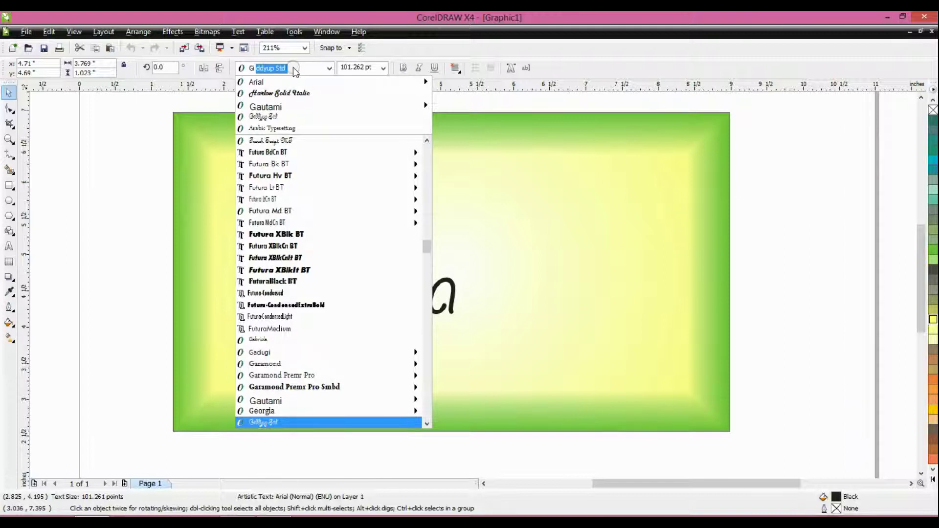
{"action": "key", "text": "Return"}
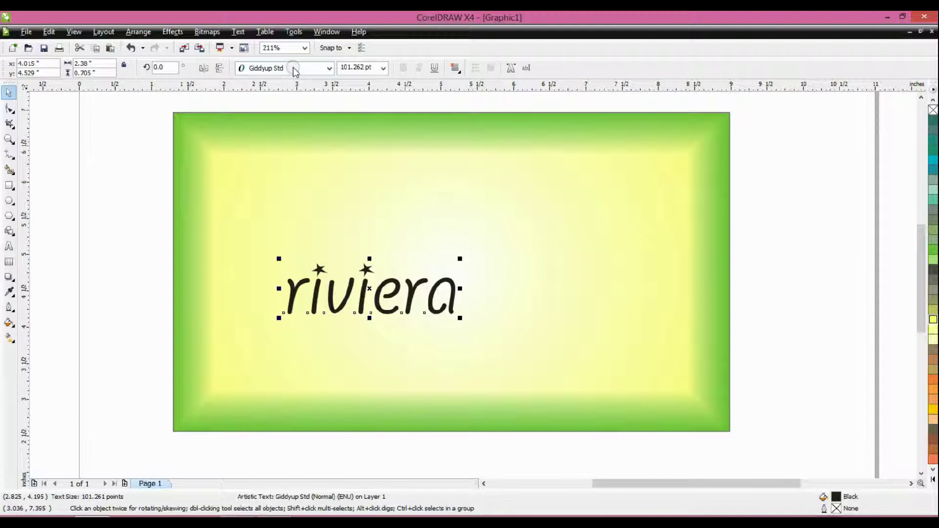
{"action": "left_click_drag", "start_coordinate": [460, 258], "coordinate": [654, 193]}
{"action": "left_click_drag", "start_coordinate": [281, 321], "coordinate": [187, 371]}
Centre the riviera text on the gradient rectangle both horizontally and vertically, and clear the selection
{"action": "left_click_drag", "start_coordinate": [159, 106], "coordinate": [753, 438]}
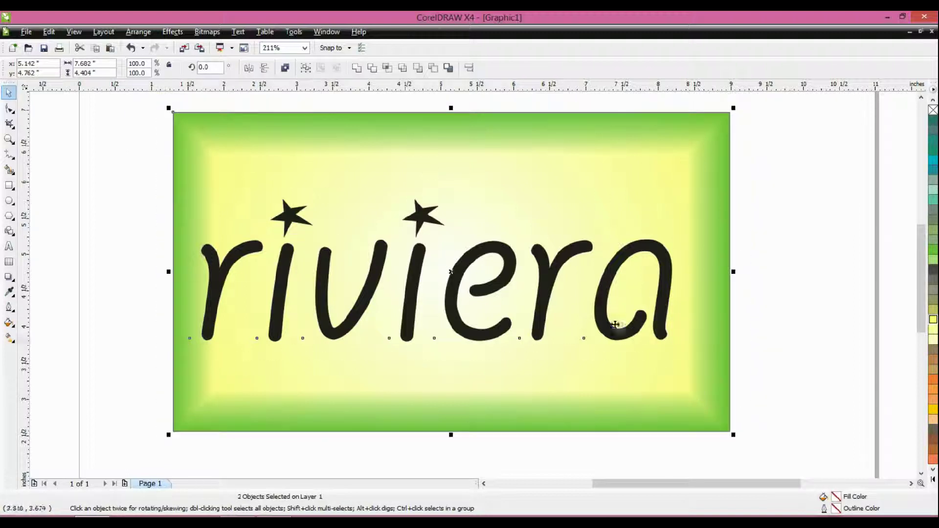
{"action": "left_click", "coordinate": [141, 33]}
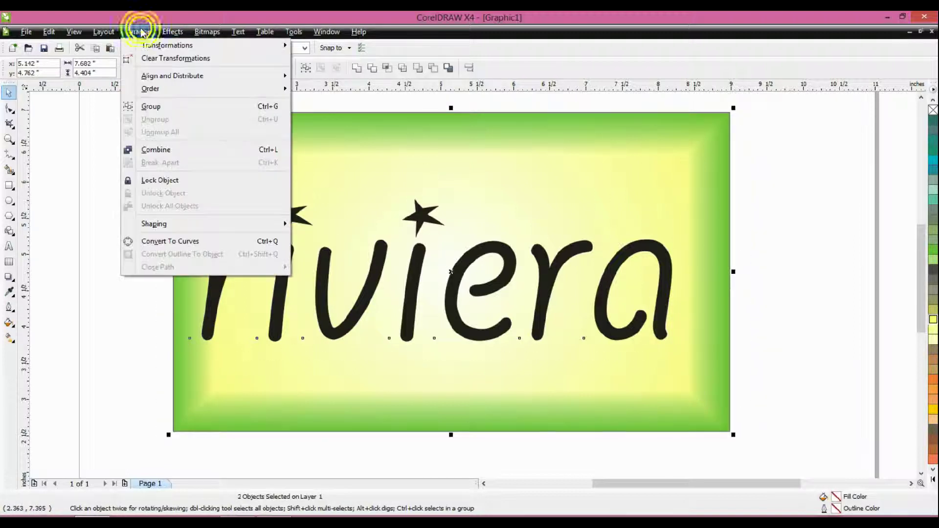
{"action": "mouse_move", "coordinate": [243, 76]}
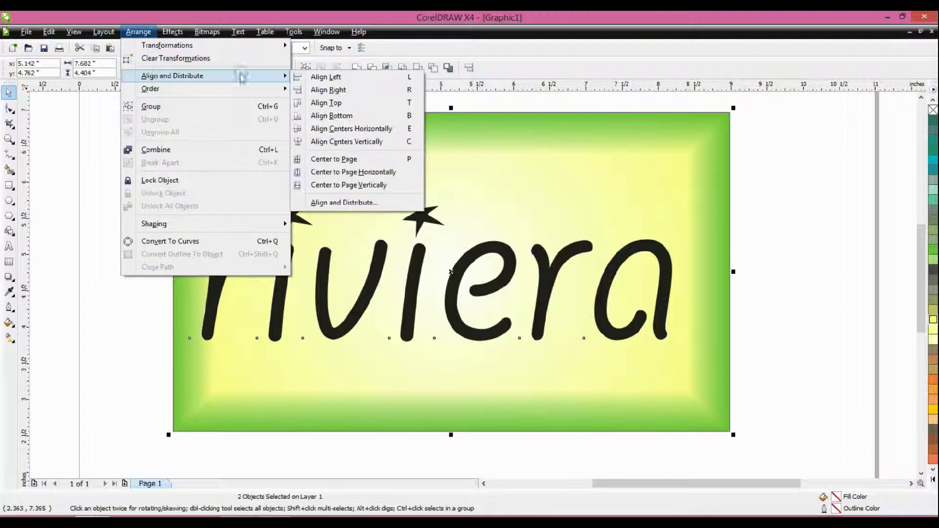
{"action": "left_click", "coordinate": [339, 202]}
{"action": "left_click", "coordinate": [393, 287]}
{"action": "left_click", "coordinate": [488, 251]}
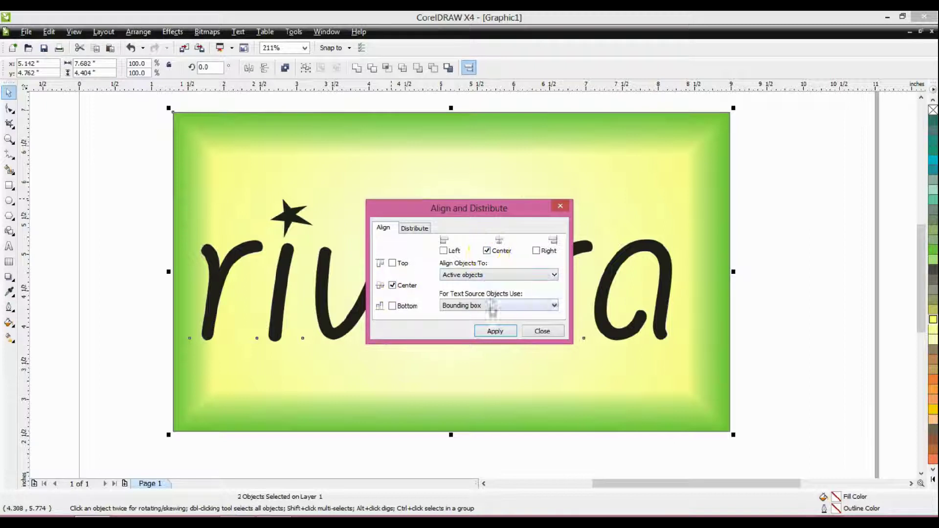
{"action": "left_click", "coordinate": [495, 331]}
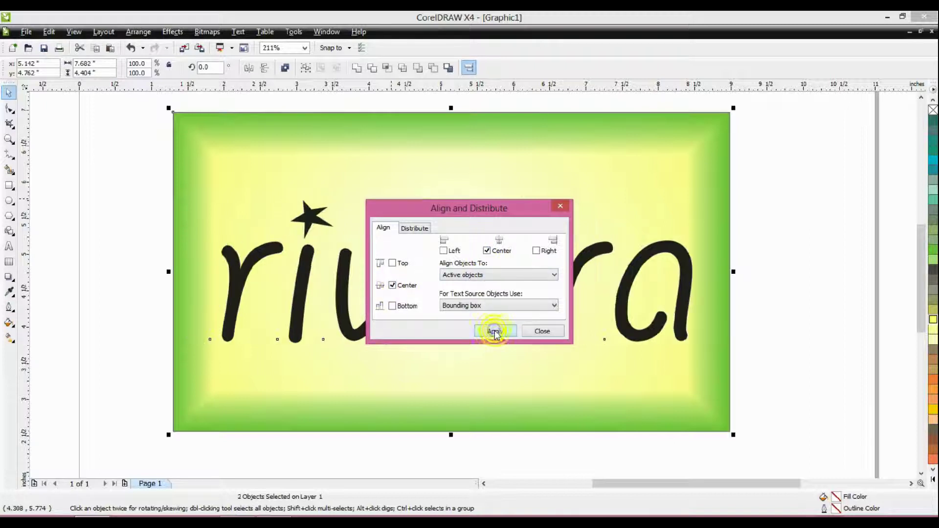
{"action": "left_click", "coordinate": [547, 336]}
{"action": "left_click", "coordinate": [745, 218]}
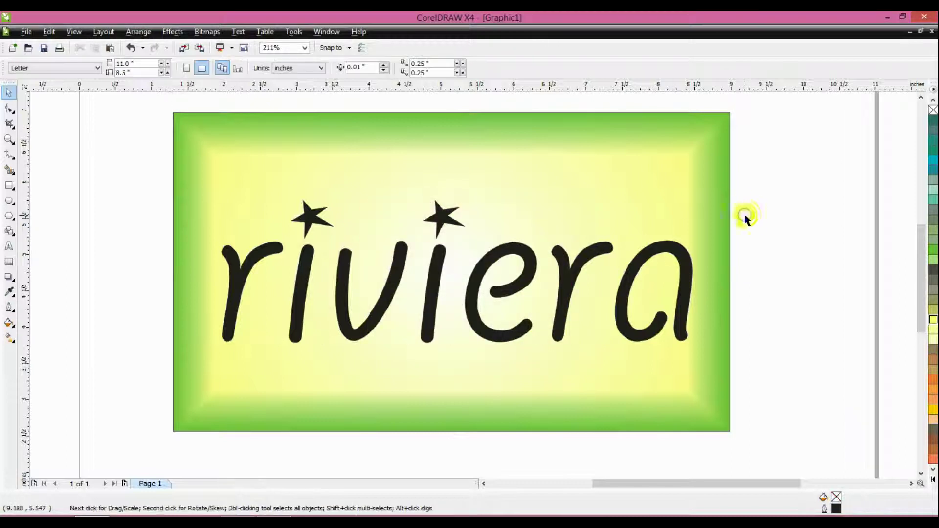
Shift the riviera text up, place a copy below it, and shrink the copy to about 146 pt
{"action": "left_click_drag", "start_coordinate": [522, 255], "coordinate": [489, 302]}
{"action": "left_click", "coordinate": [759, 245]}
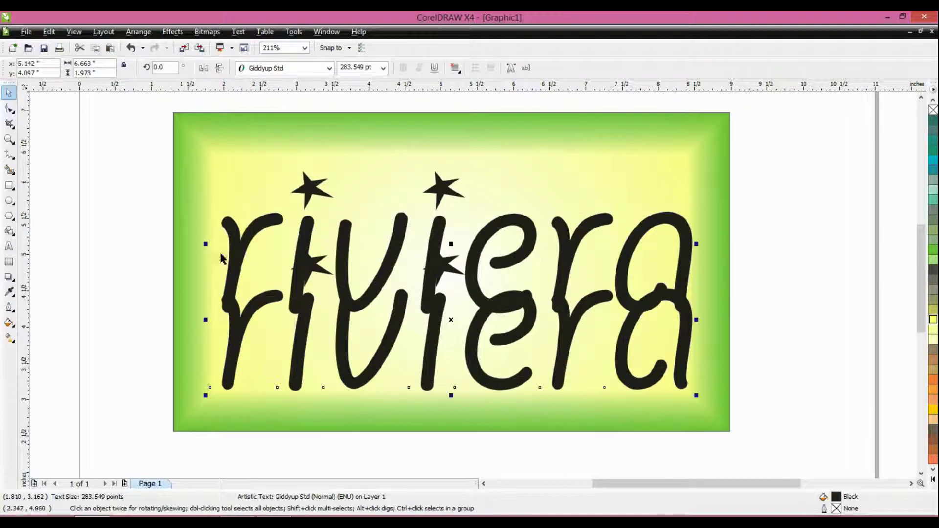
{"action": "left_click_drag", "start_coordinate": [205, 244], "coordinate": [270, 277]}
{"action": "left_click_drag", "start_coordinate": [396, 317], "coordinate": [395, 346]}
Select all characters of the smaller riviera copy and set their size to 100 pt
{"action": "double_click", "coordinate": [396, 345]}
{"action": "left_click", "coordinate": [330, 333]}
{"action": "left_click_drag", "start_coordinate": [331, 333], "coordinate": [577, 360]}
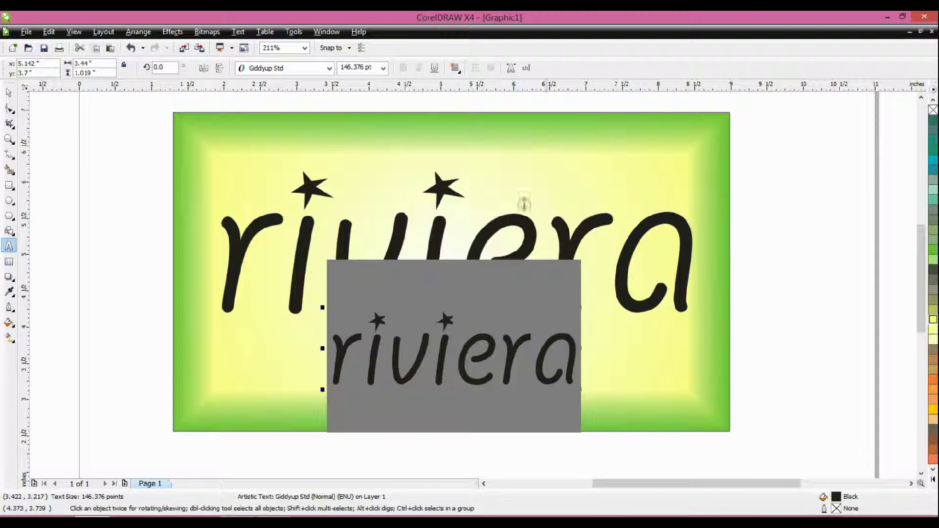
{"action": "left_click", "coordinate": [359, 67]}
{"action": "type", "text": "100"}
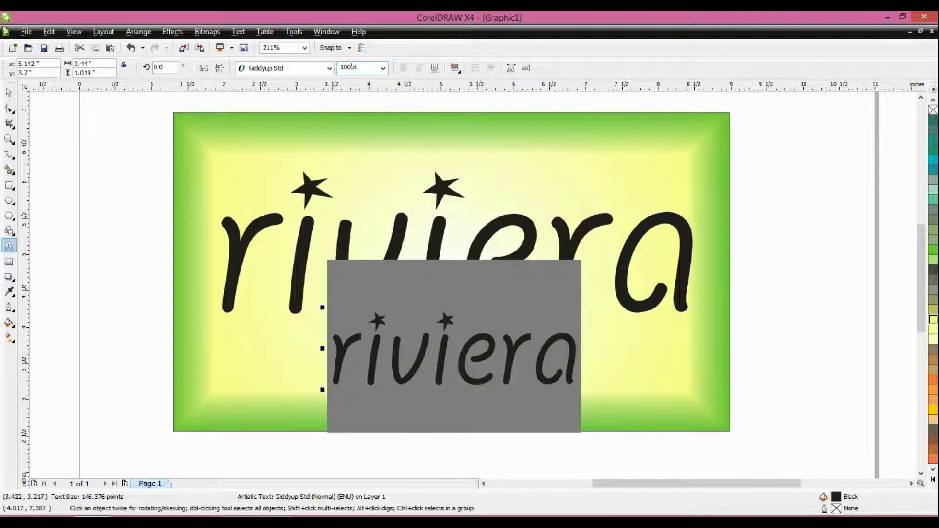
{"action": "key", "text": "Return"}
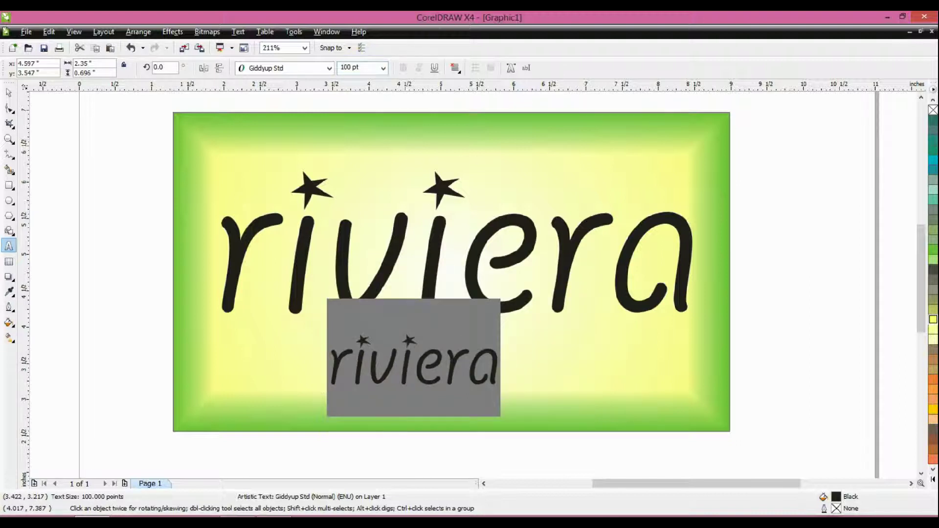
Replace the selected copy's wording with "mobile batteries" and finish editing the text
{"action": "type", "text": "m"}
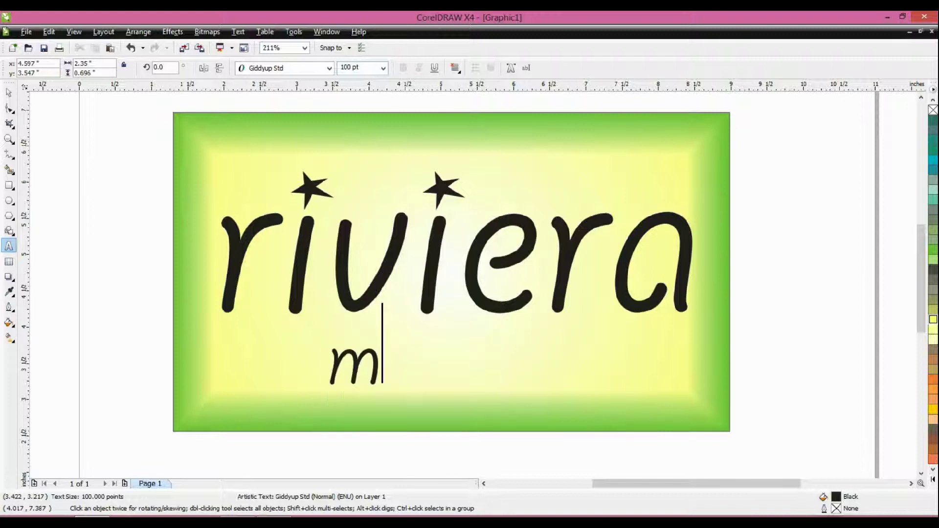
{"action": "type", "text": "obile"}
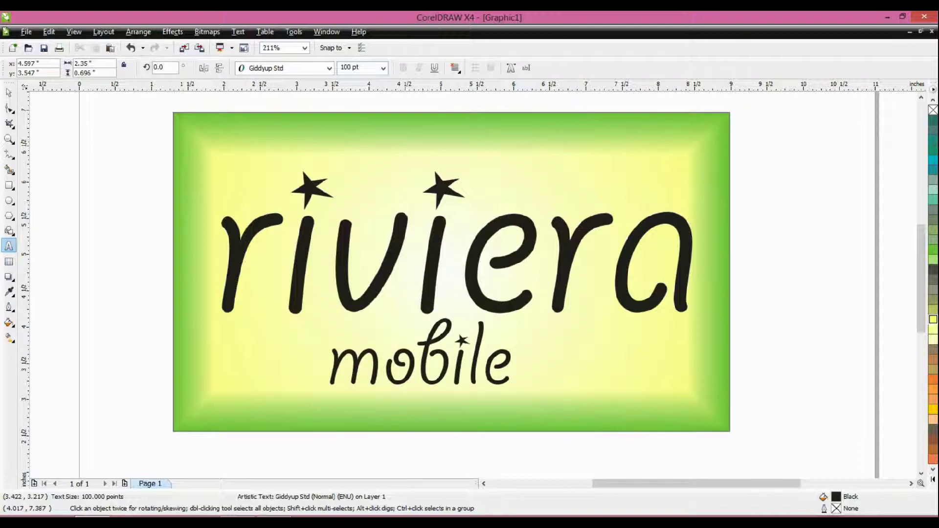
{"action": "type", "text": " b"}
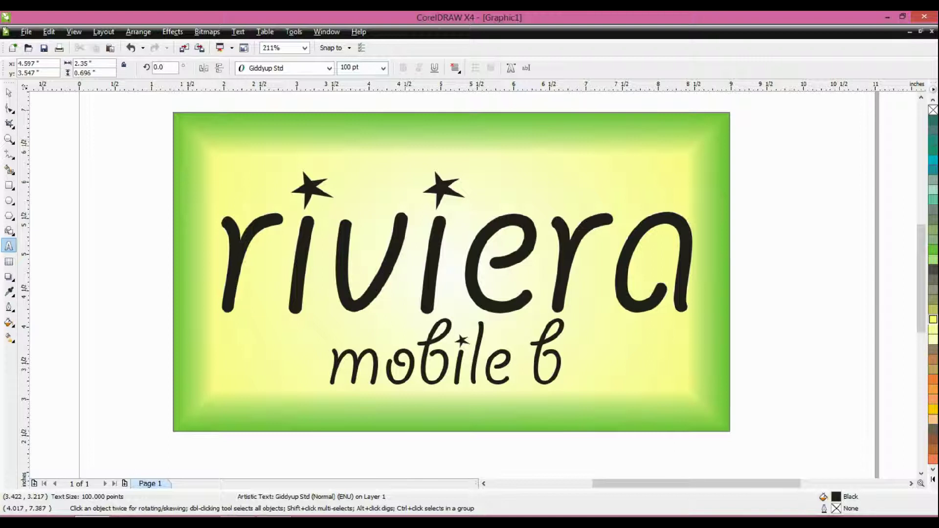
{"action": "type", "text": "att"}
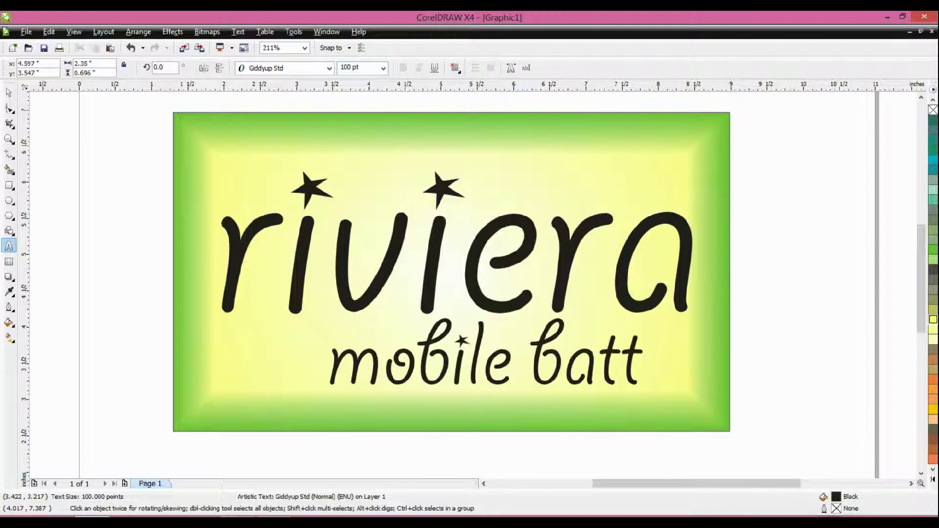
{"action": "type", "text": "e"}
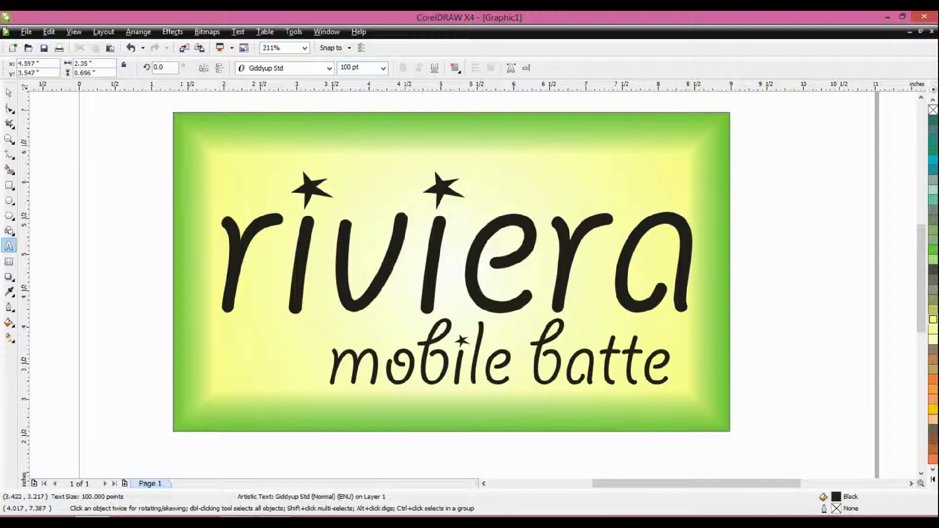
{"action": "type", "text": "ries"}
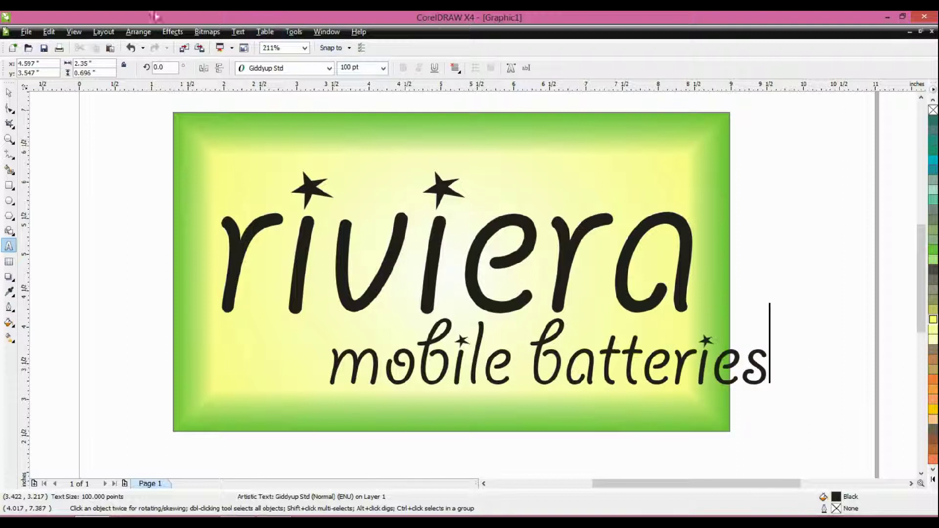
{"action": "left_click", "coordinate": [9, 93]}
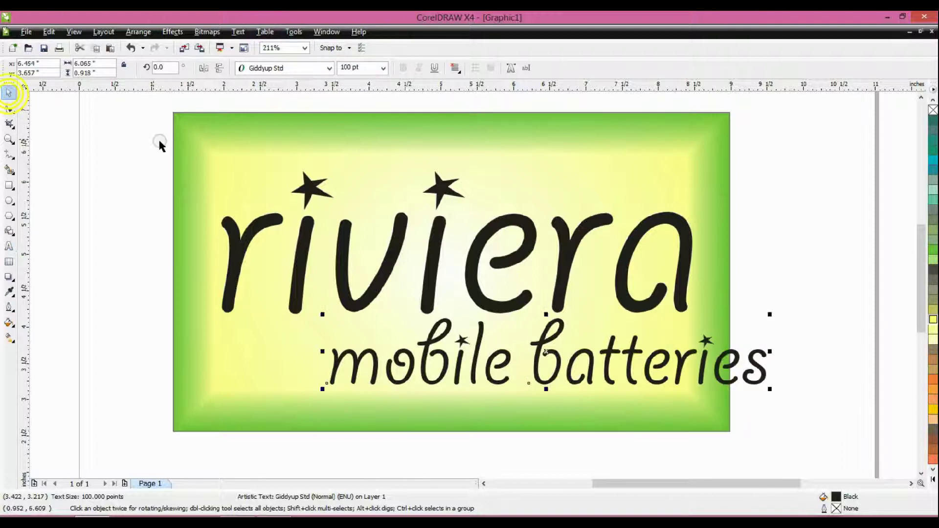
Set the mobile batteries text to Harlow Solid Italic, and scale and move it to fit beneath the right half of riviera
{"action": "left_click", "coordinate": [262, 69]}
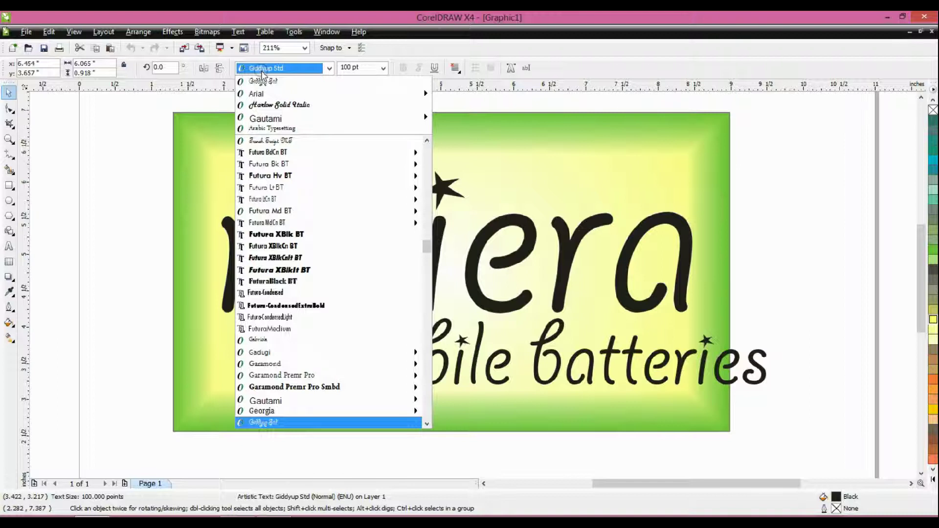
{"action": "type", "text": "Harlow Solid Italic"}
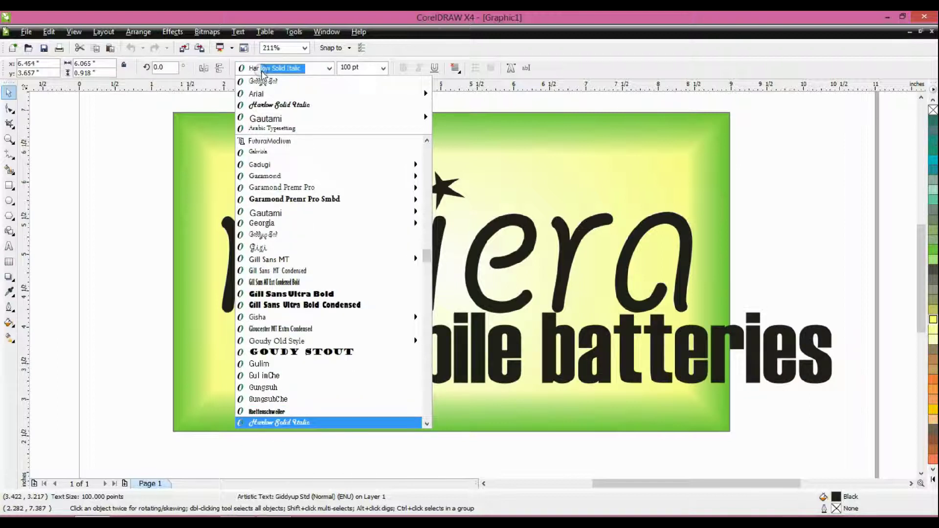
{"action": "key", "text": "Return"}
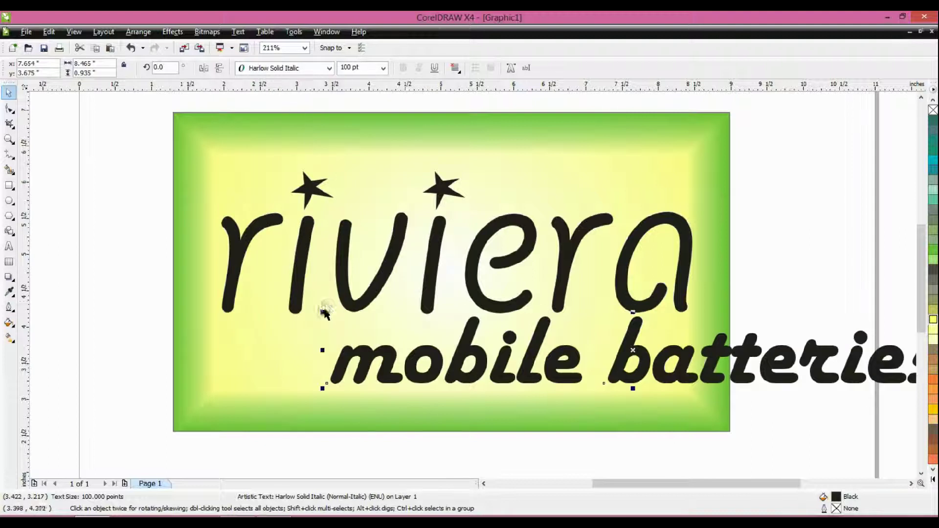
{"action": "left_click_drag", "start_coordinate": [321, 311], "coordinate": [474, 327]}
{"action": "left_click_drag", "start_coordinate": [546, 346], "coordinate": [437, 332]}
Align the right edges of the riviera and mobile batteries texts, and clear the selection
{"action": "left_click_drag", "start_coordinate": [118, 124], "coordinate": [761, 387]}
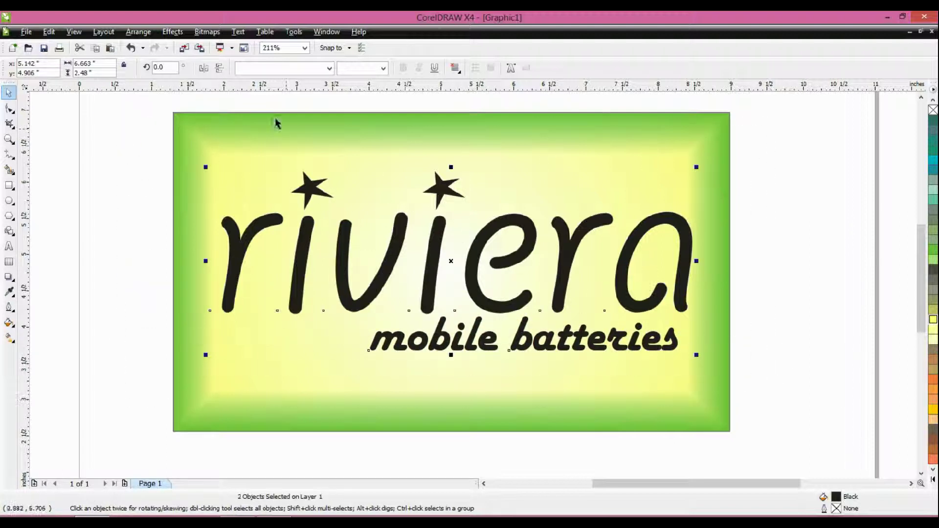
{"action": "left_click", "coordinate": [138, 31]}
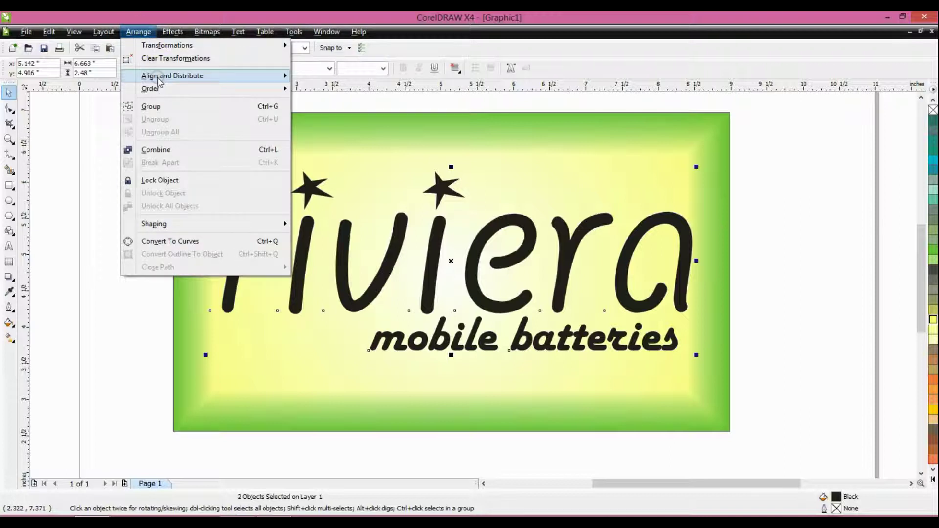
{"action": "mouse_move", "coordinate": [201, 80]}
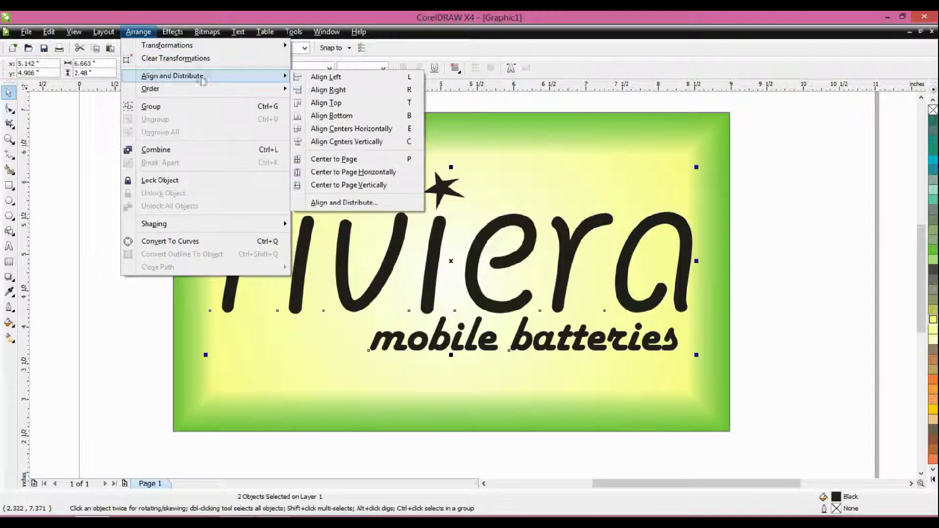
{"action": "left_click", "coordinate": [334, 92]}
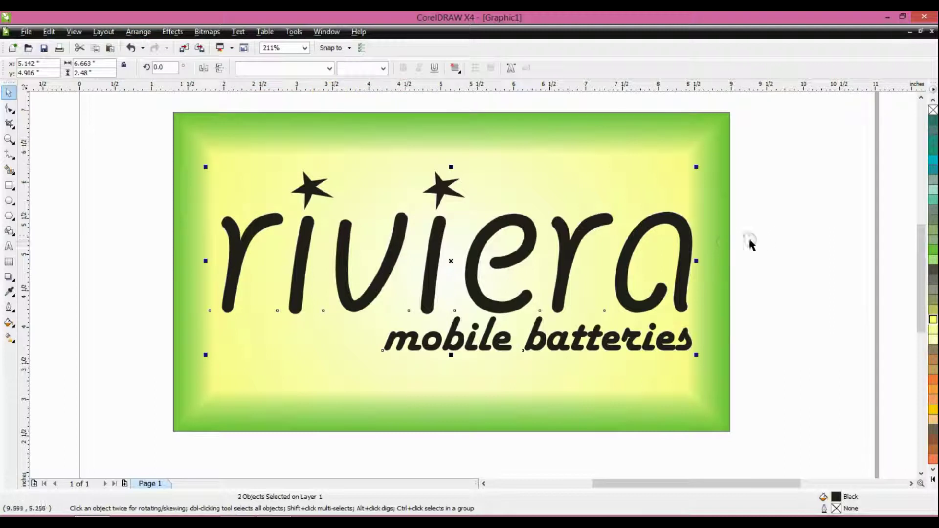
{"action": "left_click", "coordinate": [771, 236]}
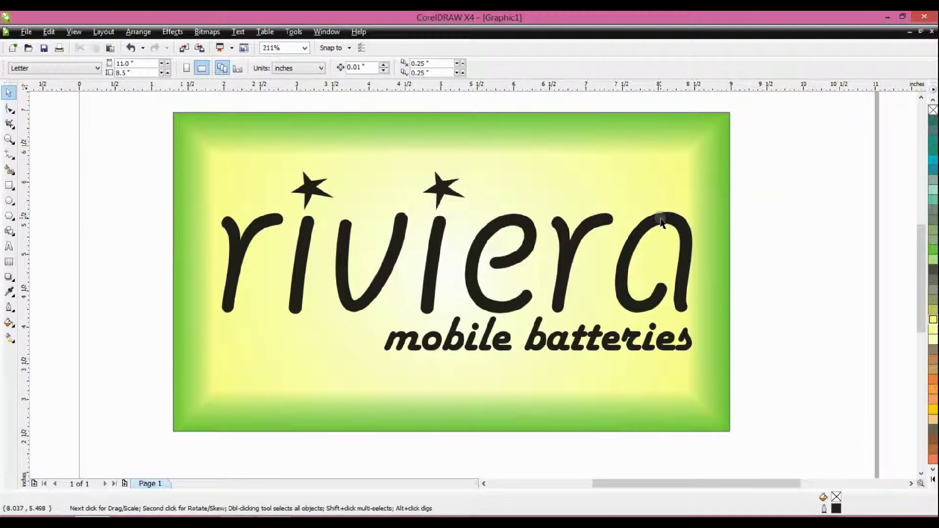
Fill the riviera text with Pale Yellow
{"action": "left_click", "coordinate": [661, 223]}
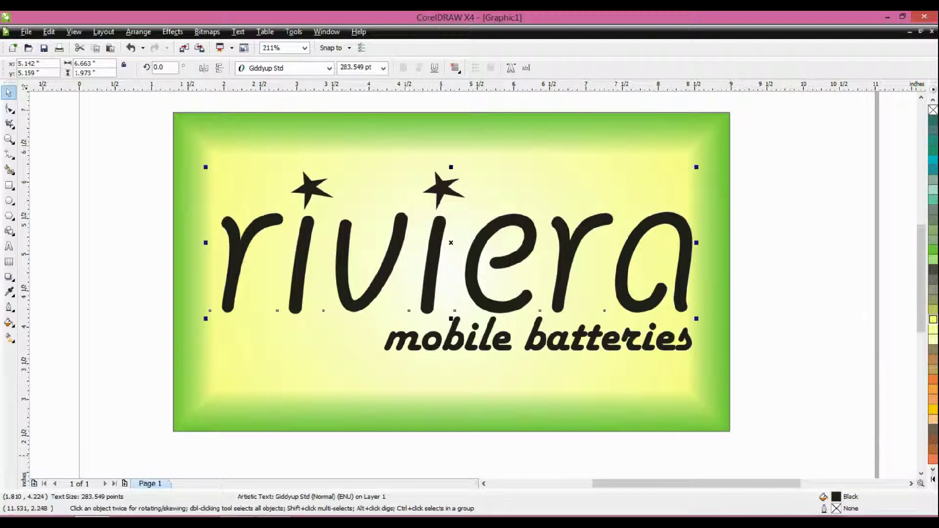
{"action": "left_click", "coordinate": [933, 480]}
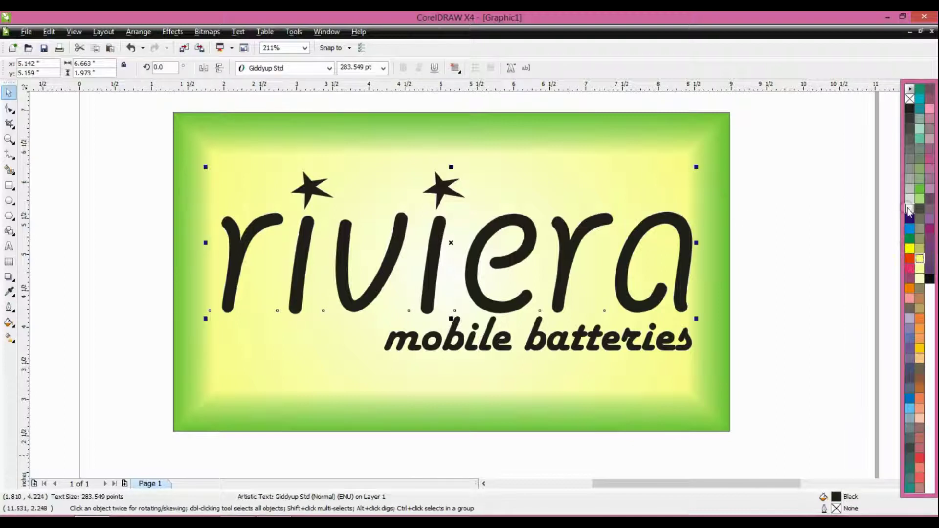
{"action": "left_click", "coordinate": [920, 279]}
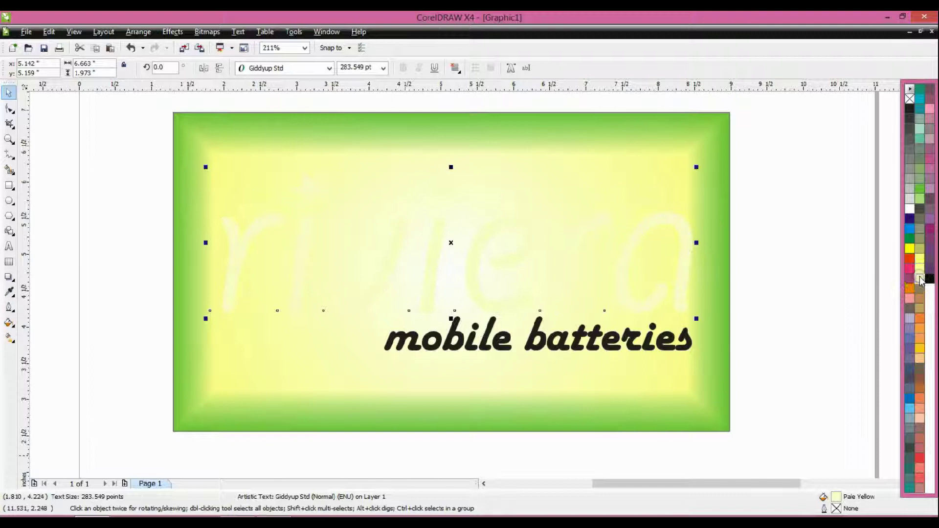
{"action": "left_click", "coordinate": [867, 209]}
Give the riviera text a 3 pt outline with rounded corners and round line caps, placed behind the fill and scaled with the image
{"action": "left_click", "coordinate": [680, 218]}
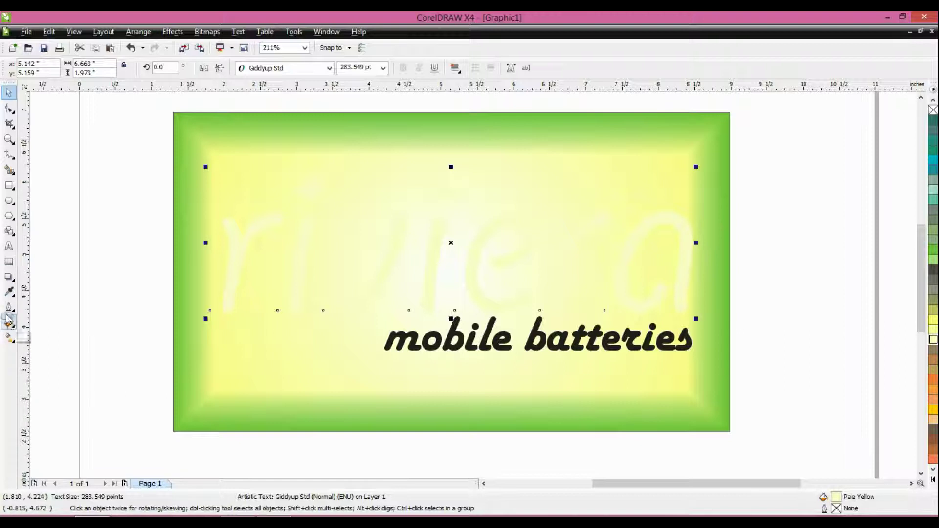
{"action": "left_click", "coordinate": [9, 308]}
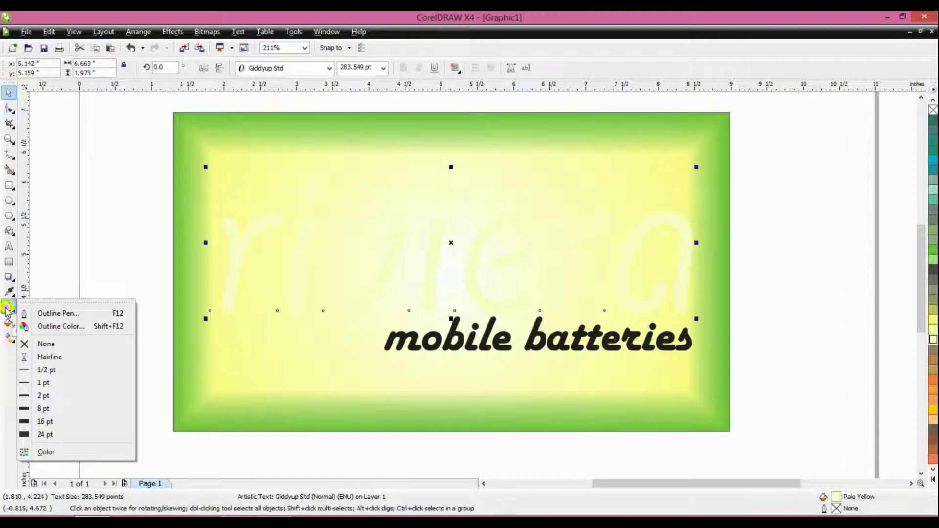
{"action": "left_click", "coordinate": [57, 314]}
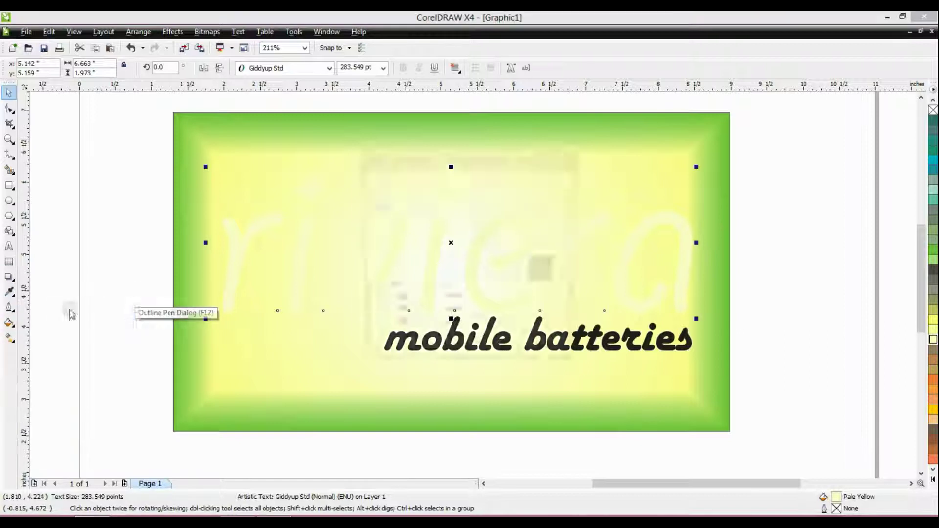
{"action": "left_click", "coordinate": [408, 208]}
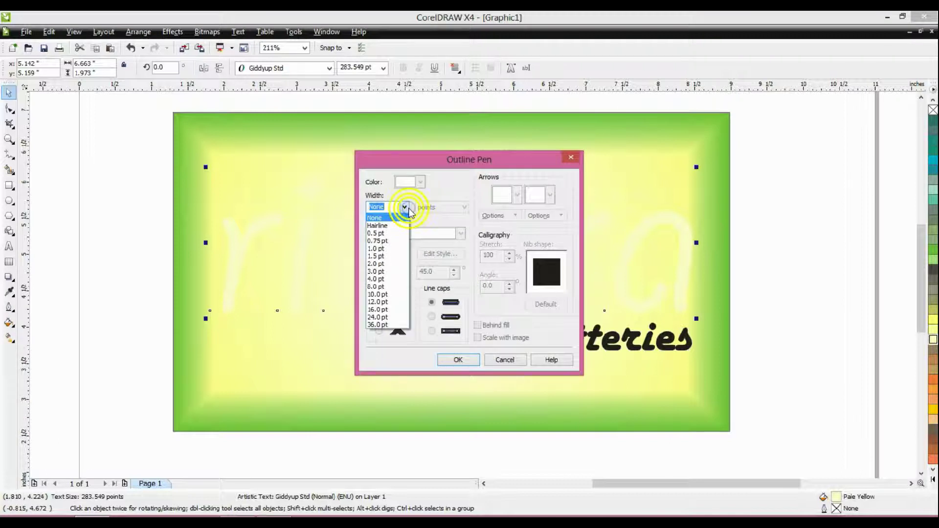
{"action": "left_click", "coordinate": [385, 272]}
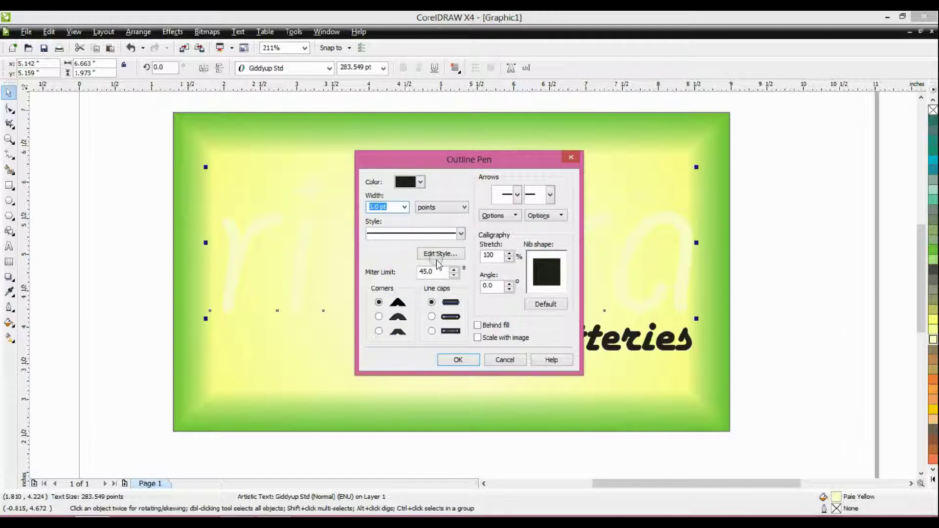
{"action": "left_click", "coordinate": [433, 317]}
{"action": "left_click", "coordinate": [379, 316]}
{"action": "left_click", "coordinate": [478, 326]}
{"action": "left_click", "coordinate": [478, 338]}
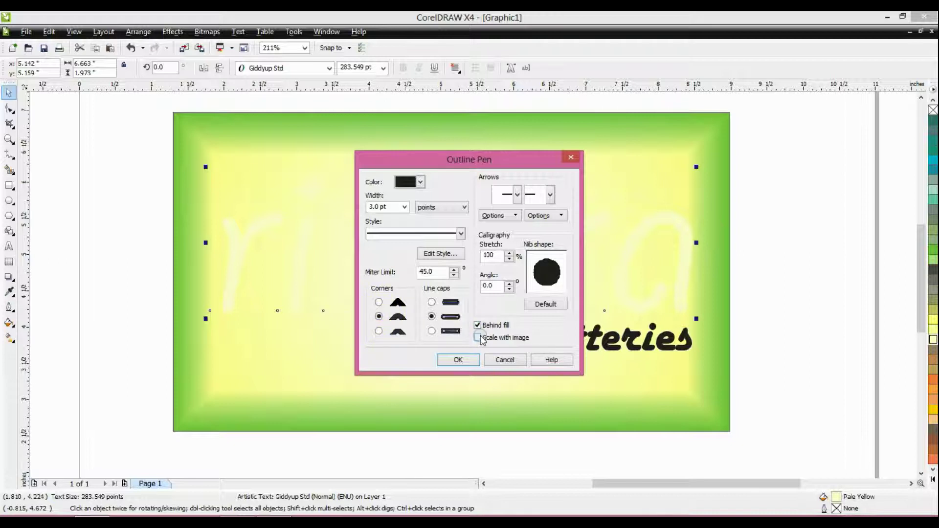
{"action": "left_click", "coordinate": [458, 360]}
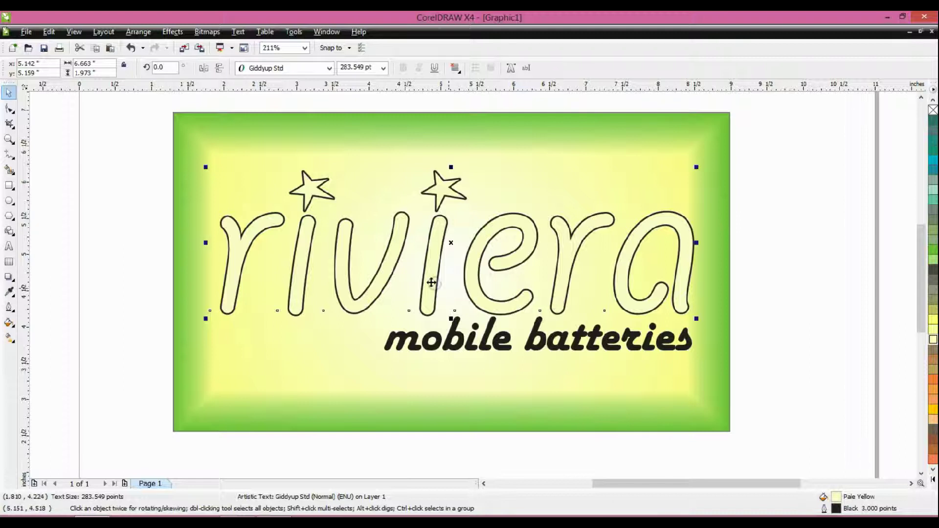
Place a copy of the riviera text about 0.04 inch to the lower right and fill it with Black
{"action": "left_click", "coordinate": [9, 139]}
{"action": "left_click_drag", "start_coordinate": [518, 232], "coordinate": [765, 342]}
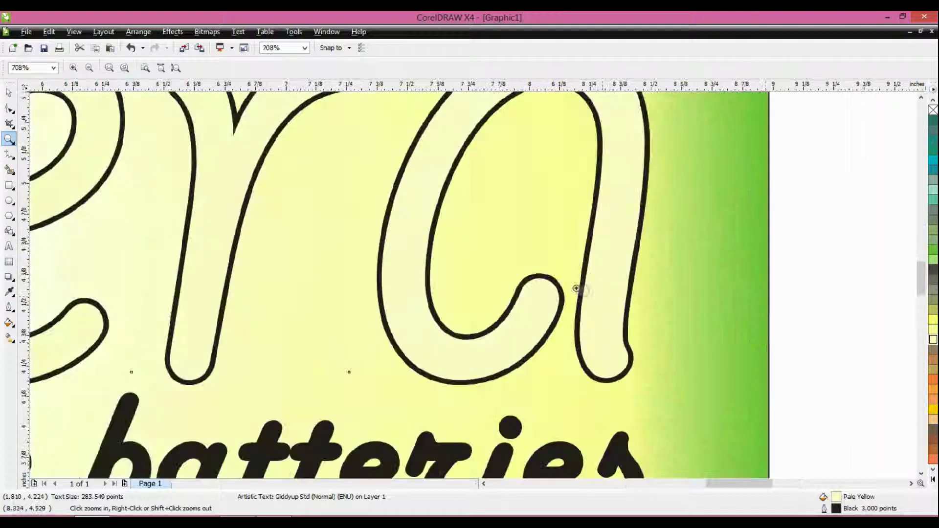
{"action": "left_click", "coordinate": [10, 93]}
{"action": "left_click_drag", "start_coordinate": [587, 309], "coordinate": [596, 320]}
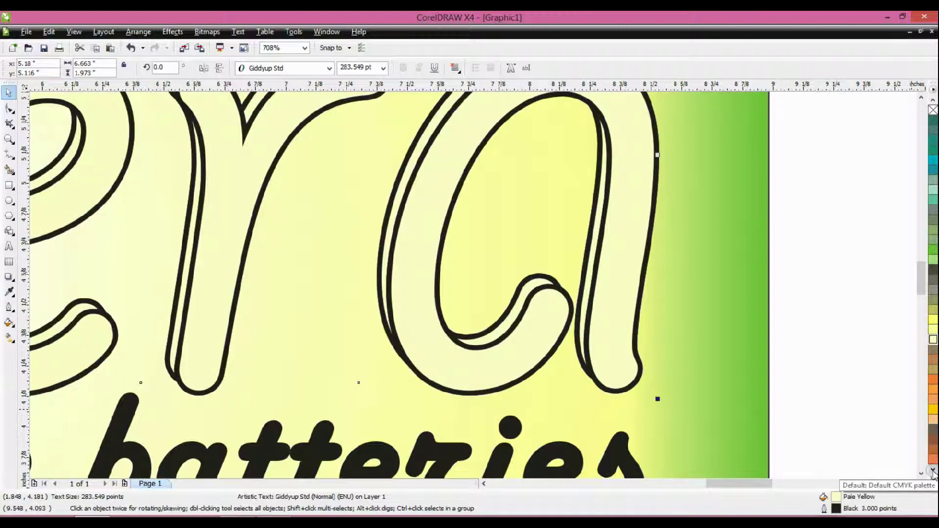
{"action": "left_click", "coordinate": [932, 484]}
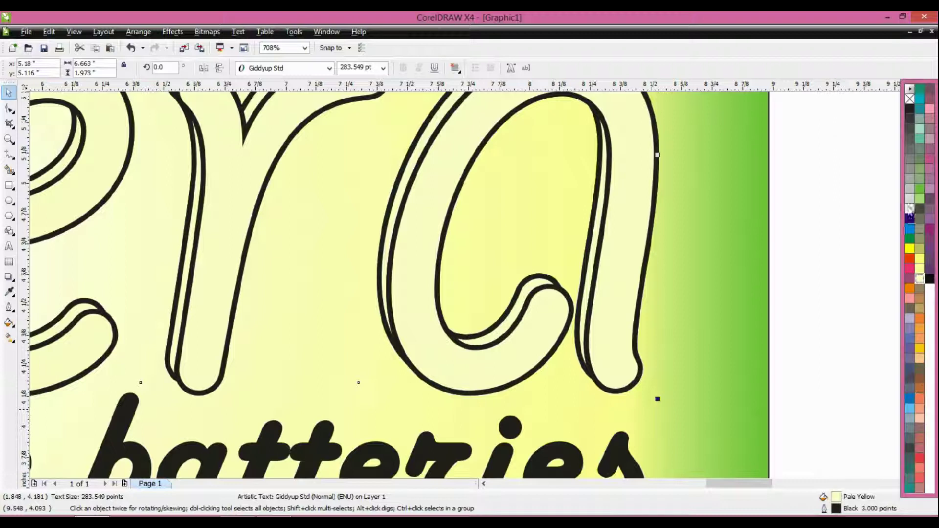
{"action": "left_click", "coordinate": [919, 115]}
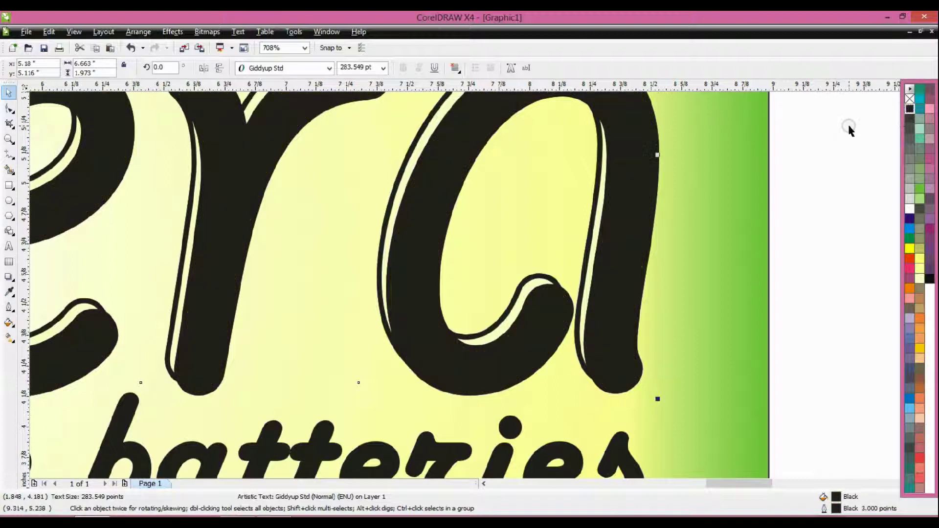
{"action": "left_click", "coordinate": [847, 126]}
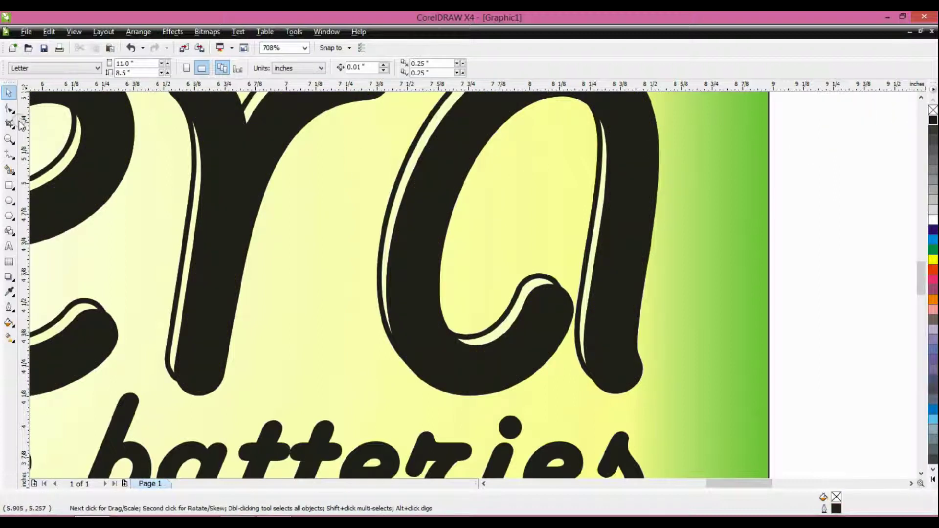
Bring the Pale Yellow riviera text in front of its black copy and clear the selection
{"action": "left_click", "coordinate": [9, 139]}
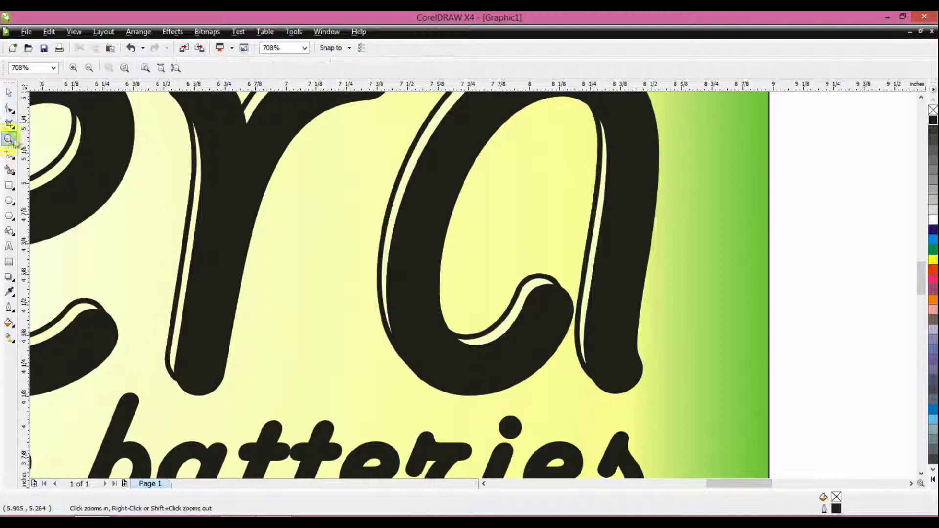
{"action": "left_click", "coordinate": [89, 68]}
{"action": "left_click_drag", "start_coordinate": [141, 143], "coordinate": [700, 372]}
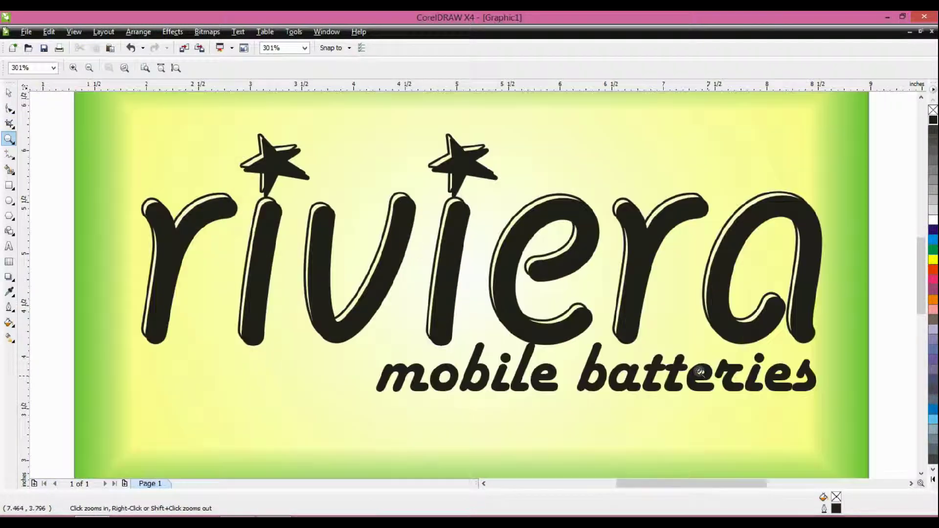
{"action": "left_click", "coordinate": [9, 93]}
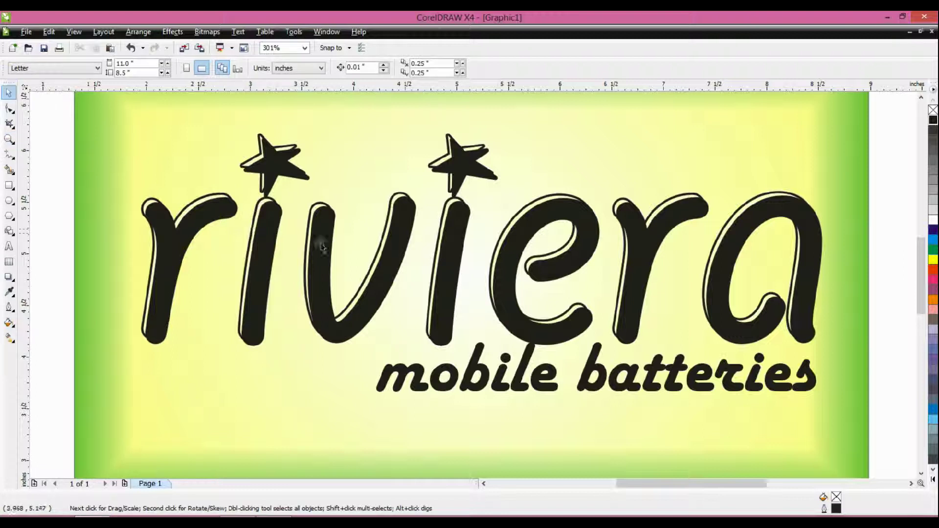
{"action": "left_click", "coordinate": [444, 157]}
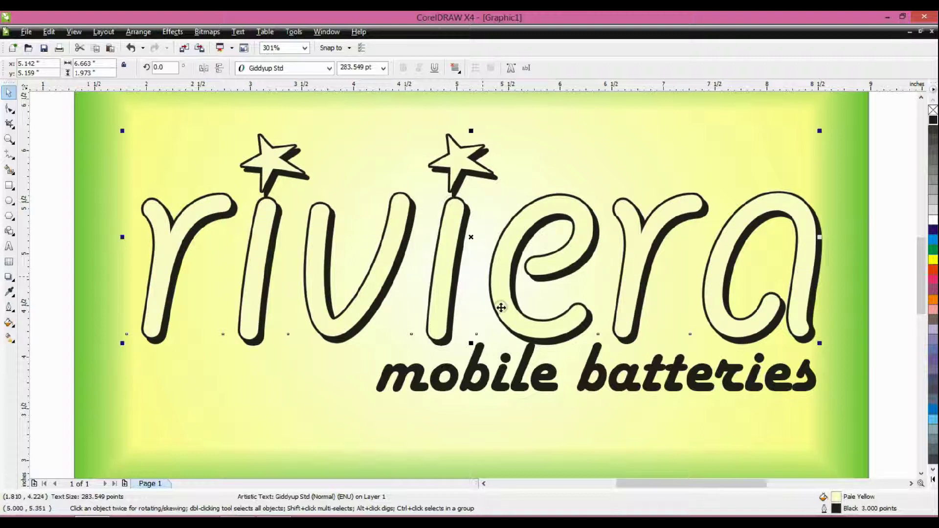
{"action": "left_click", "coordinate": [885, 379]}
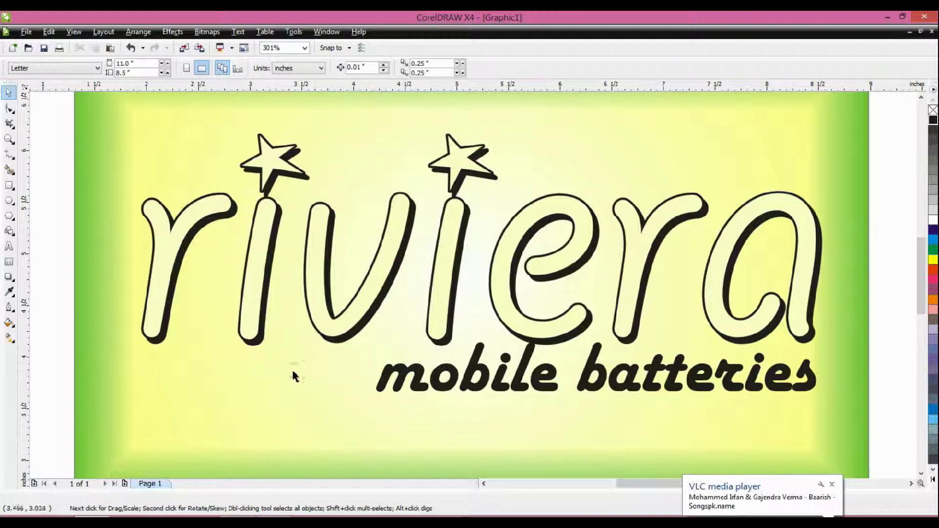
Write the note "Page+Up" below the riviera text and delete it again
{"action": "key", "text": "F8"}
{"action": "left_click", "coordinate": [244, 418]}
{"action": "type", "text": "Pa"}
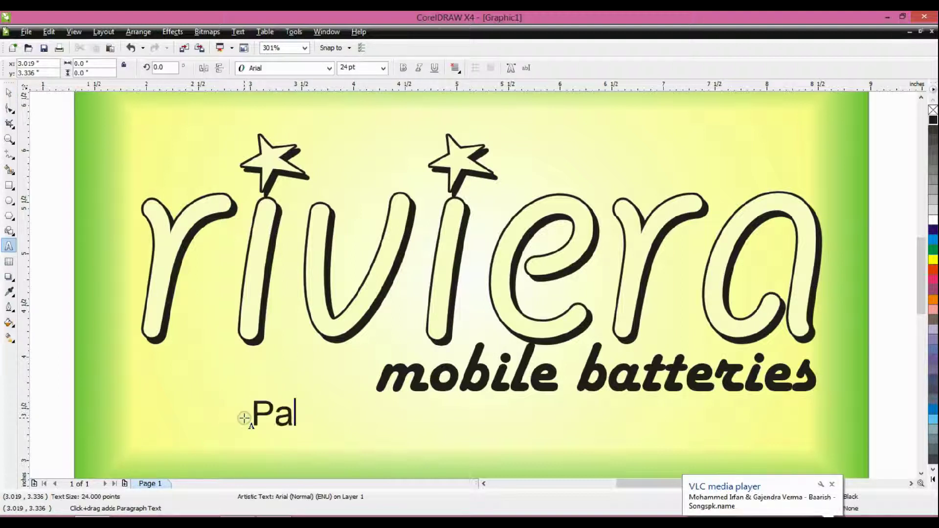
{"action": "type", "text": "ge+Up"}
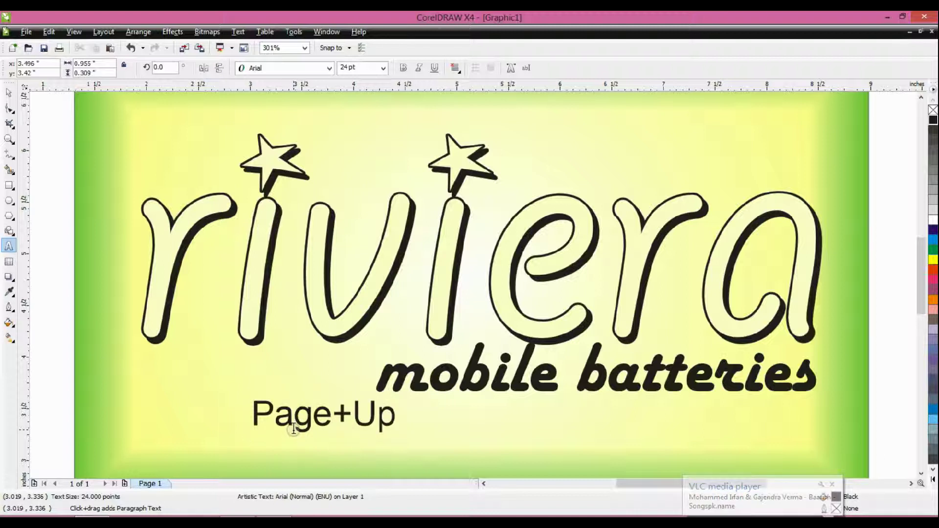
{"action": "key", "text": "ctrl+space"}
{"action": "left_click_drag", "start_coordinate": [247, 437], "coordinate": [239, 440]}
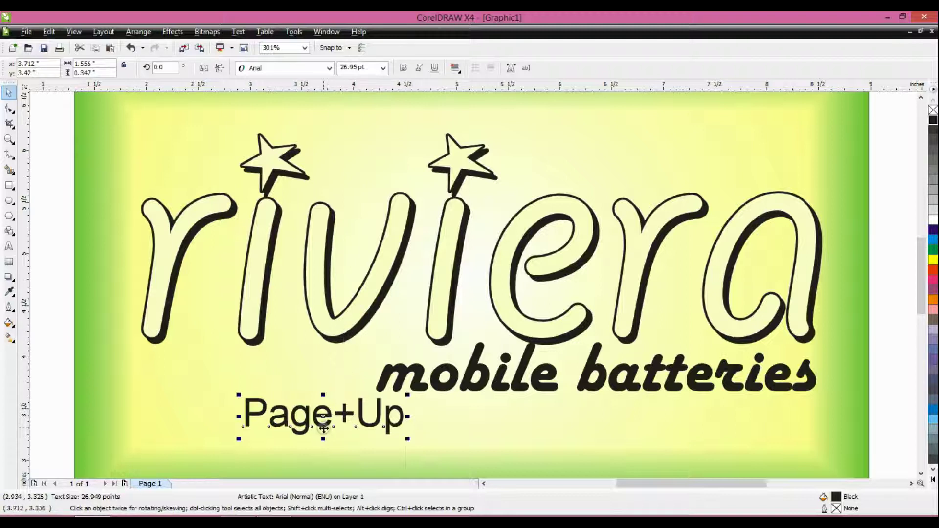
{"action": "key", "text": "Delete"}
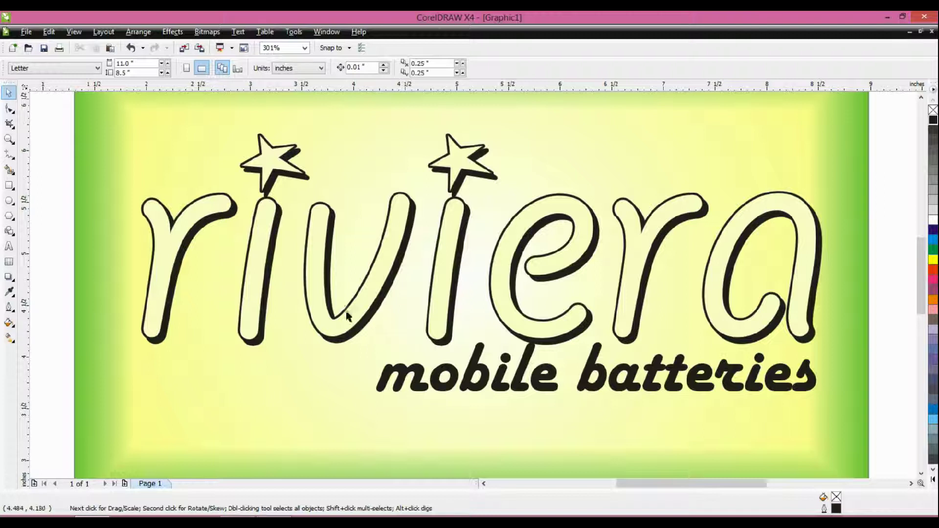
Move the mobile batteries text slightly down, away from riviera, and fill it with Yellow
{"action": "left_click", "coordinate": [14, 142]}
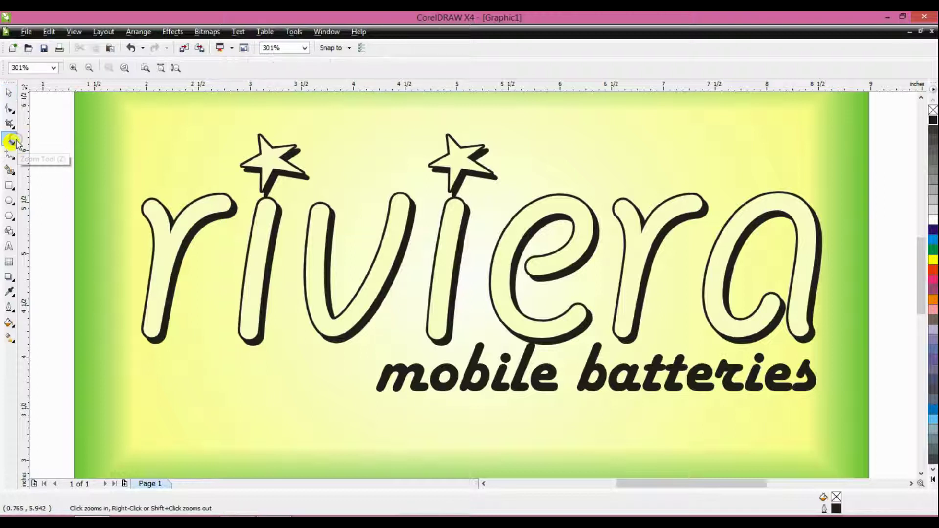
{"action": "left_click_drag", "start_coordinate": [295, 279], "coordinate": [881, 474]}
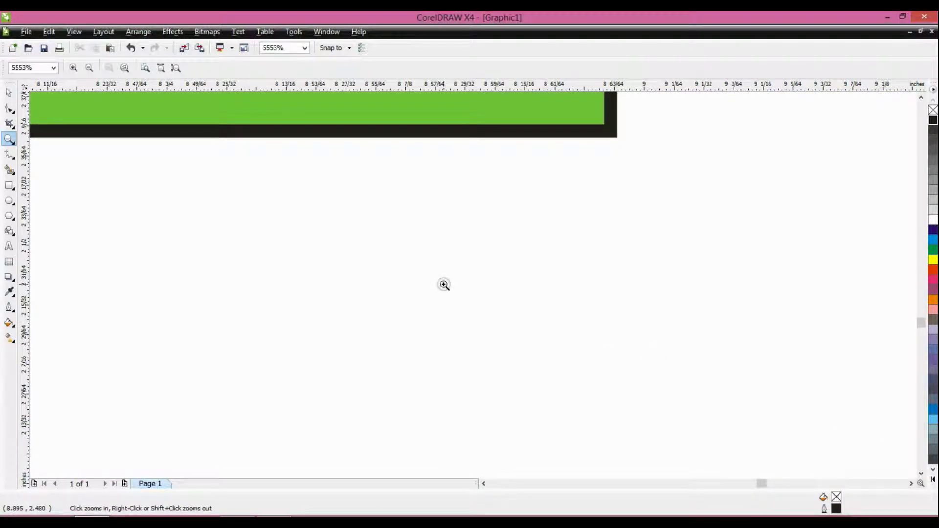
{"action": "left_click", "coordinate": [89, 68]}
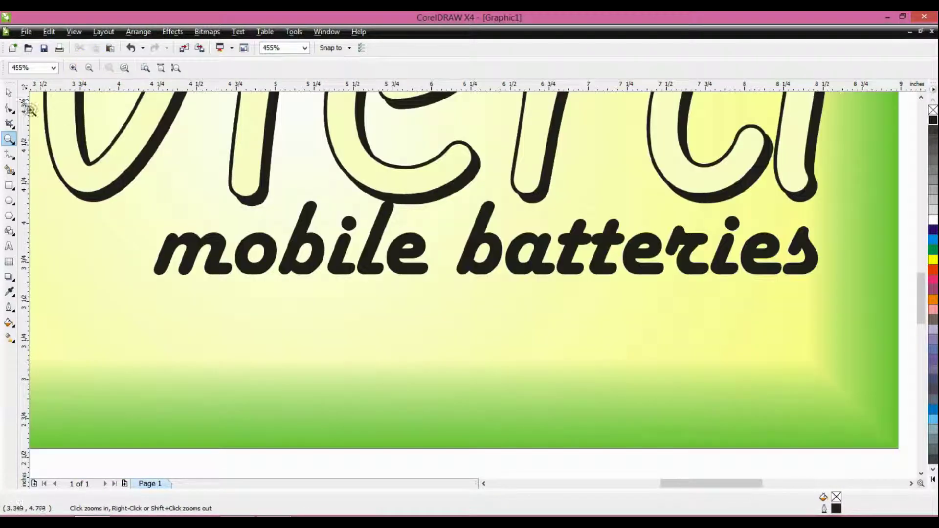
{"action": "left_click", "coordinate": [9, 92]}
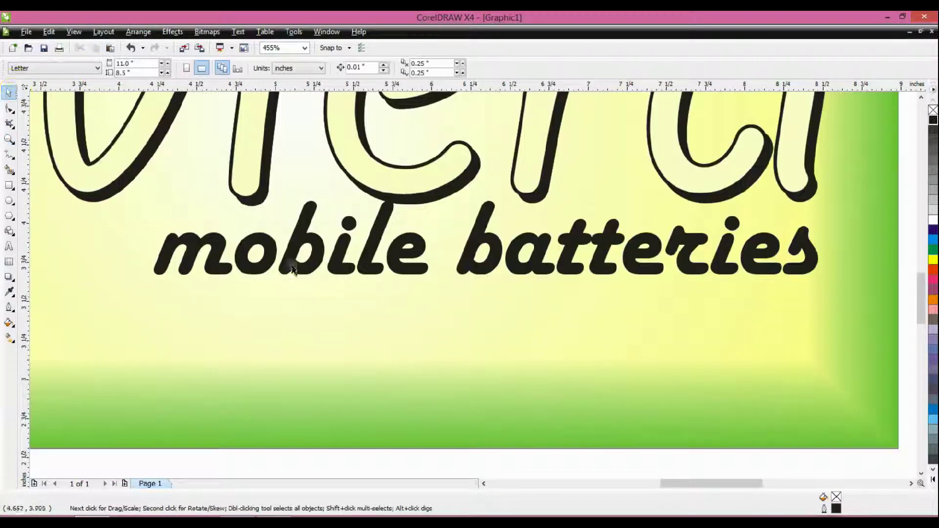
{"action": "left_click", "coordinate": [315, 246]}
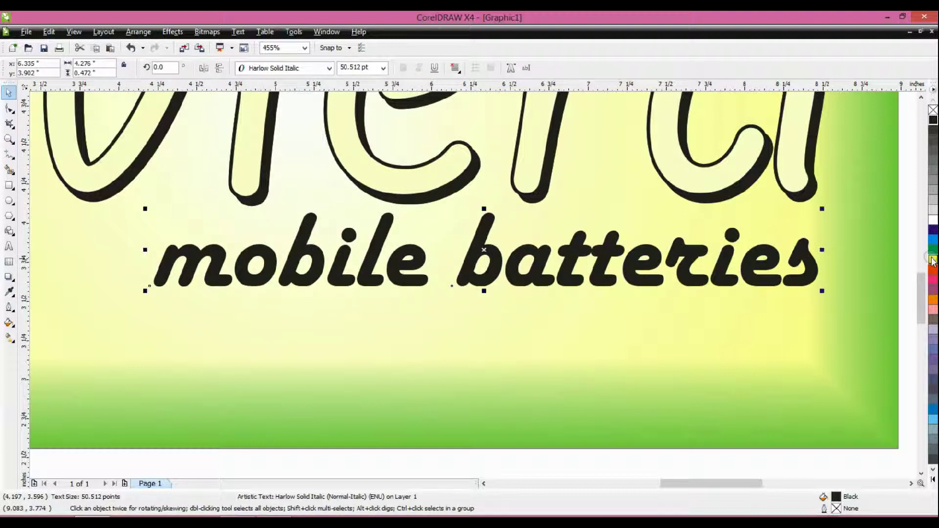
{"action": "left_click", "coordinate": [932, 260]}
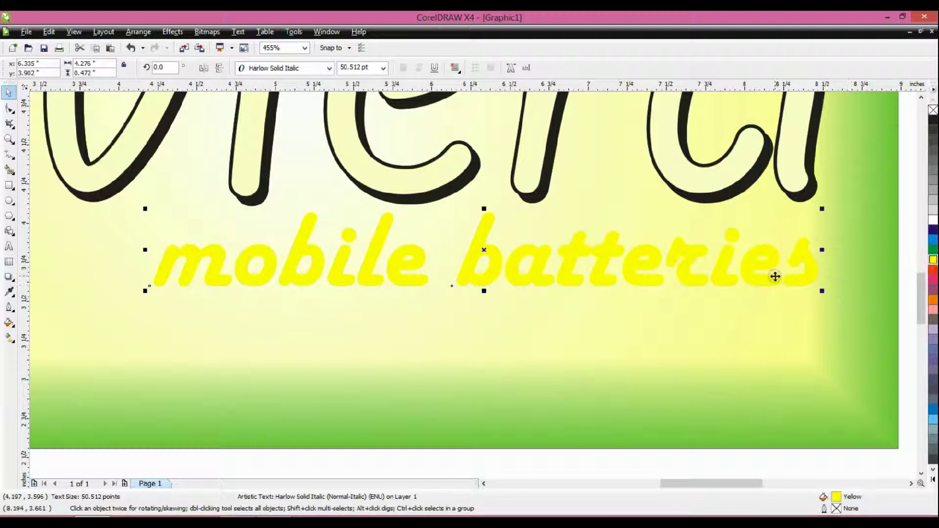
Give the mobile batteries text a 1 pt outline with rounded corners and round line caps, placed behind the fill and scaled with the image
{"action": "left_click", "coordinate": [13, 312]}
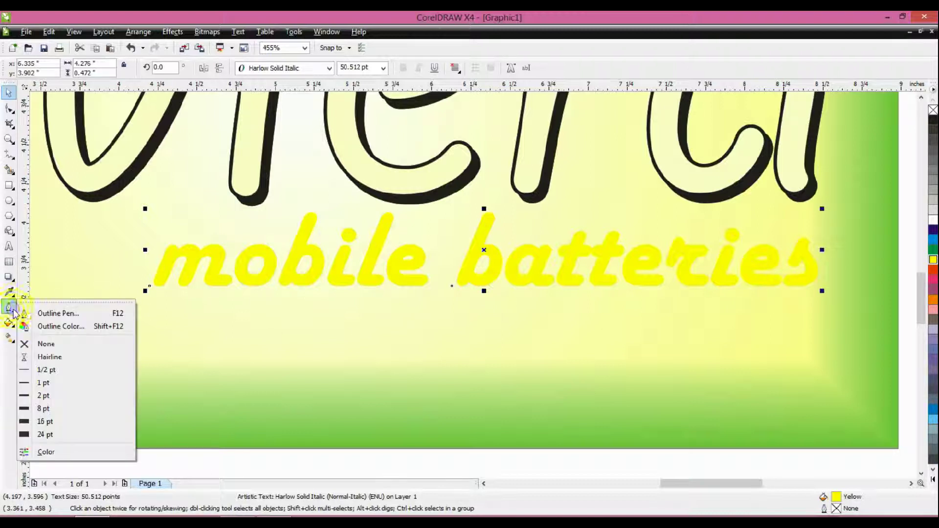
{"action": "left_click", "coordinate": [60, 317]}
{"action": "left_click", "coordinate": [406, 208]}
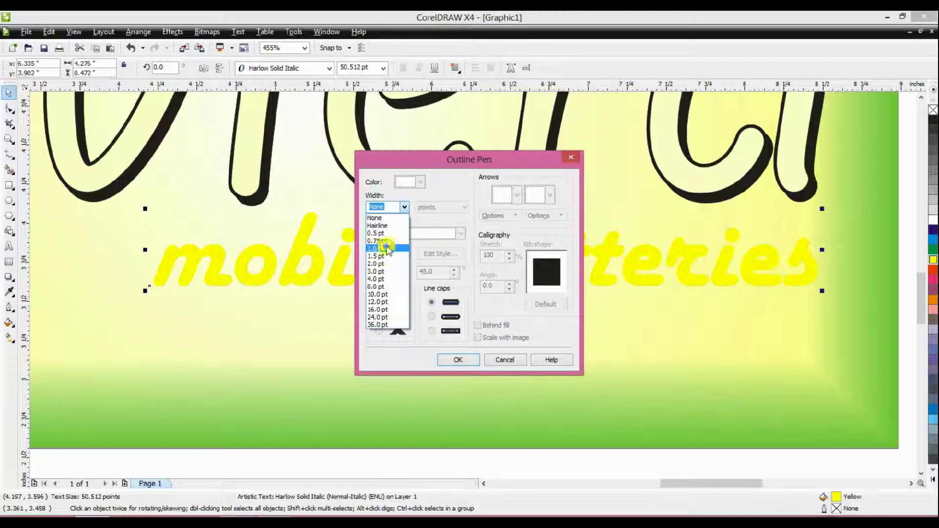
{"action": "left_click", "coordinate": [386, 248]}
{"action": "left_click", "coordinate": [380, 317]}
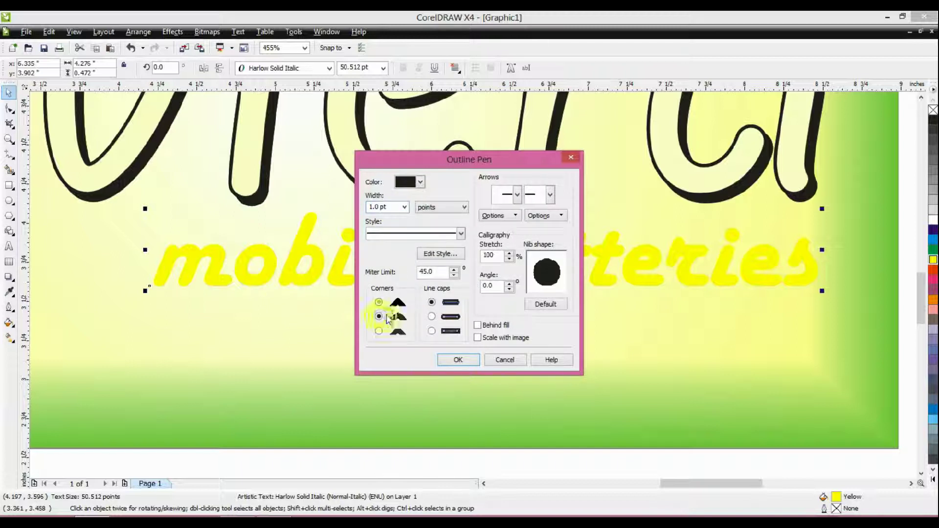
{"action": "left_click", "coordinate": [433, 317]}
{"action": "left_click", "coordinate": [478, 325]}
{"action": "left_click", "coordinate": [478, 338]}
{"action": "left_click", "coordinate": [458, 360]}
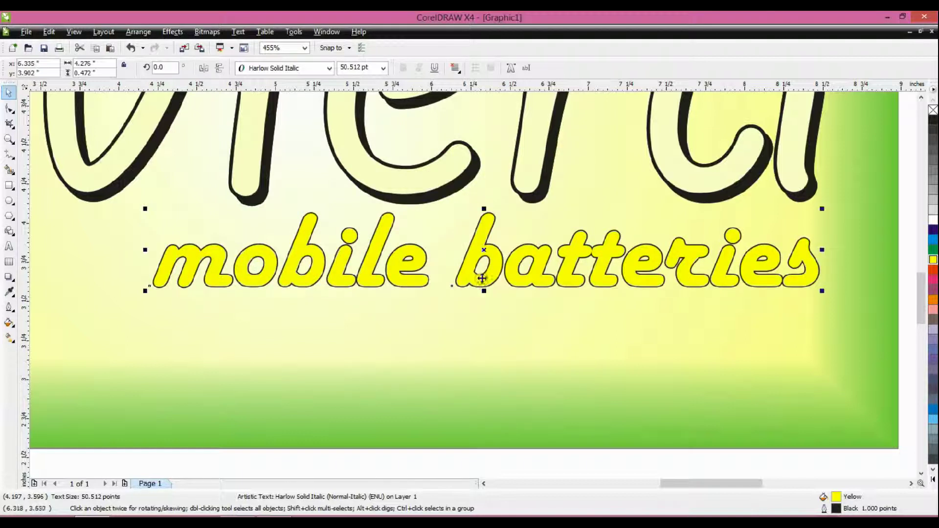
Create a slightly offset copy of the mobile batteries text, fill it Black, and bring the Yellow original in front of it
{"action": "left_click_drag", "start_coordinate": [535, 270], "coordinate": [538, 271]}
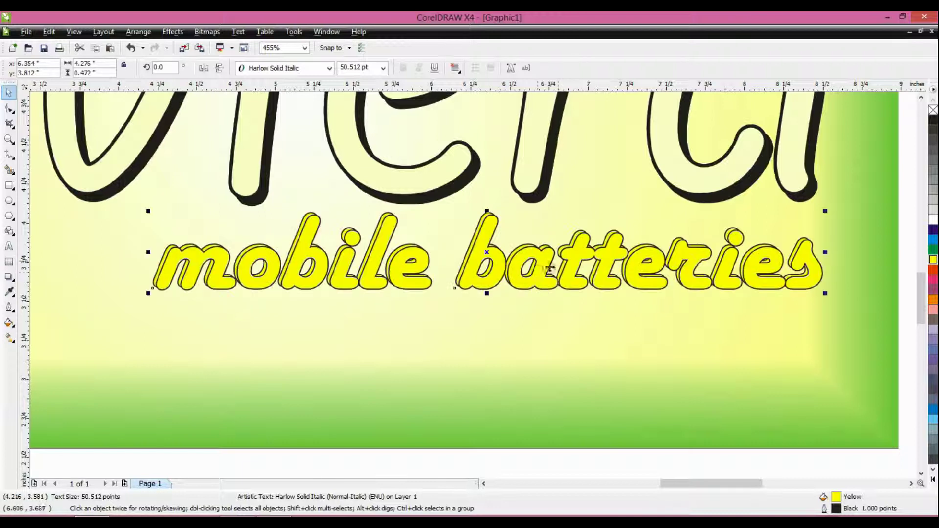
{"action": "left_click", "coordinate": [933, 119]}
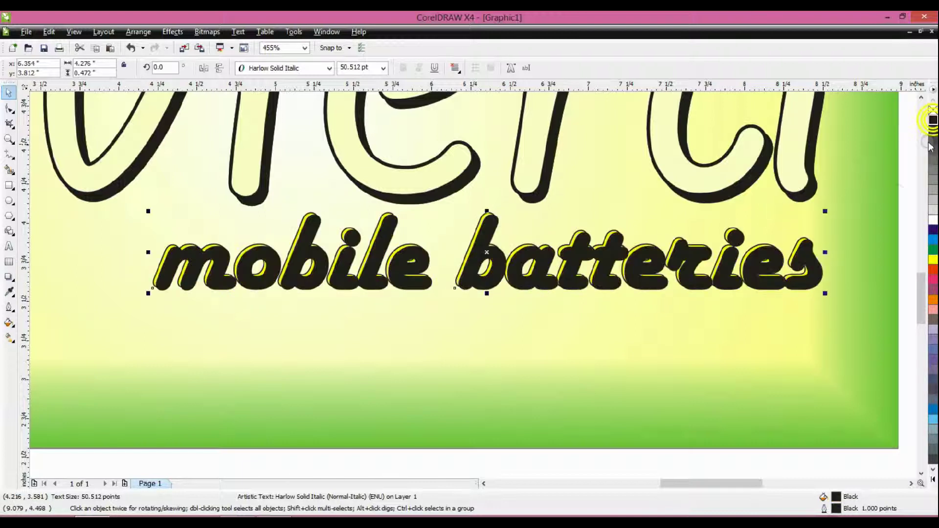
{"action": "left_click", "coordinate": [728, 235]}
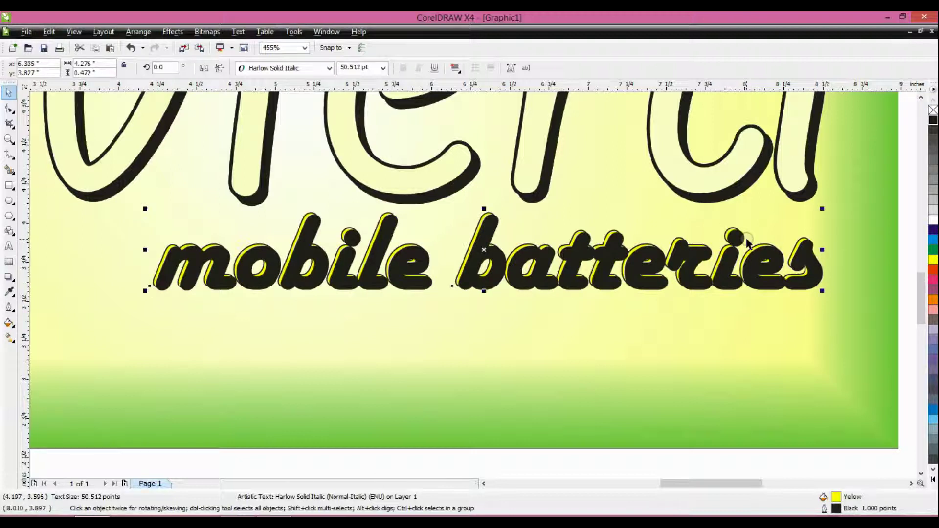
{"action": "key", "text": "shift+Page_Up"}
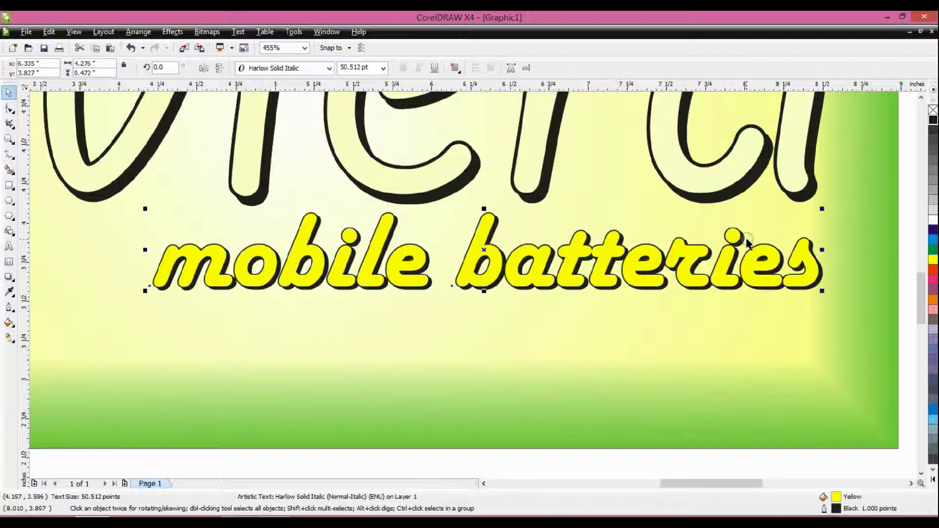
Write the note "Page+Up" below the mobile batteries text and delete it again
{"action": "key", "text": "F8"}
{"action": "left_click", "coordinate": [409, 376]}
{"action": "type", "text": "Page"}
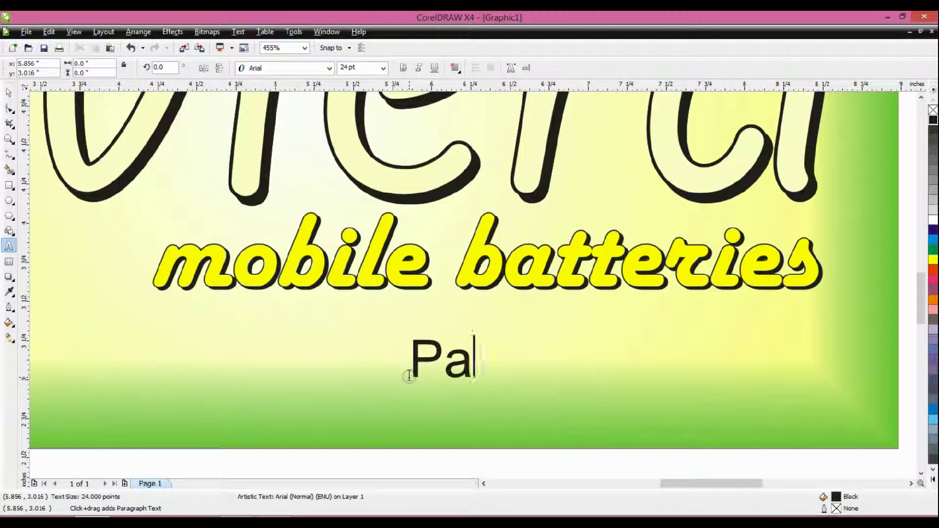
{"action": "type", "text": "+Up"}
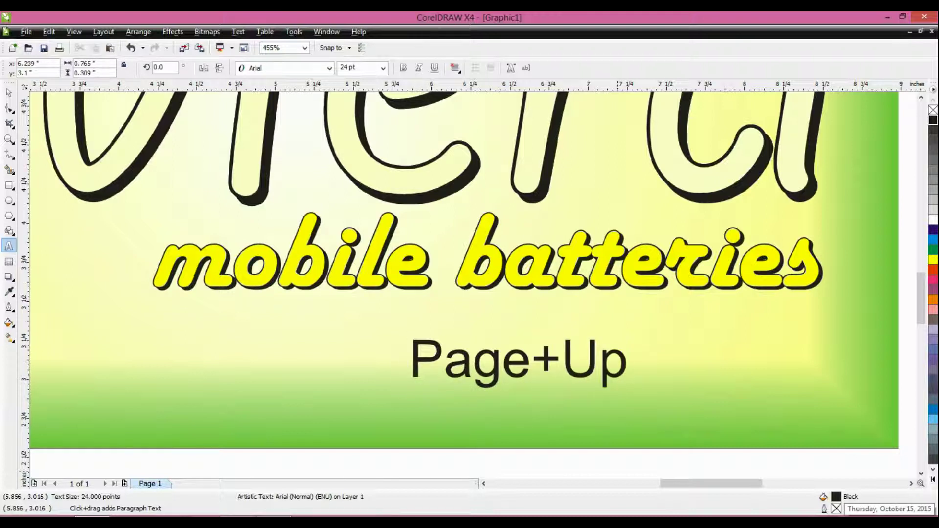
{"action": "key", "text": "ctrl+space"}
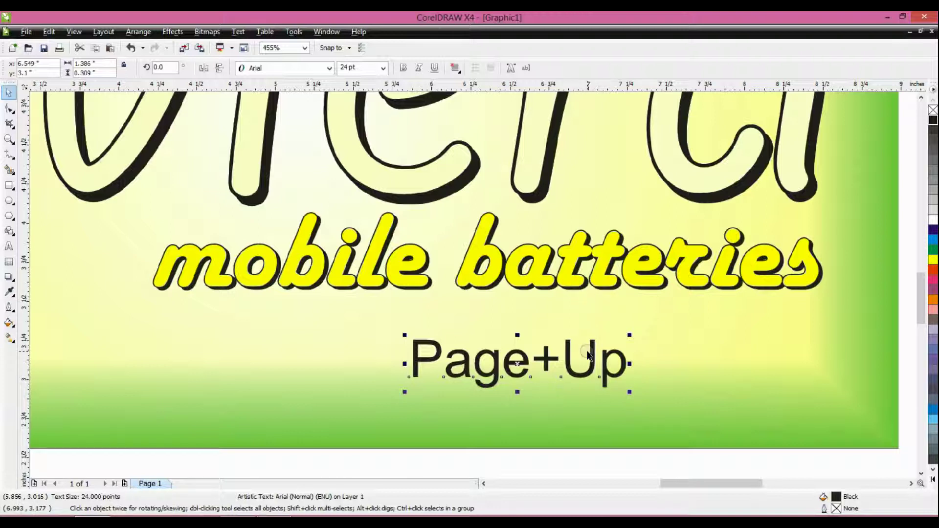
{"action": "key", "text": "Delete"}
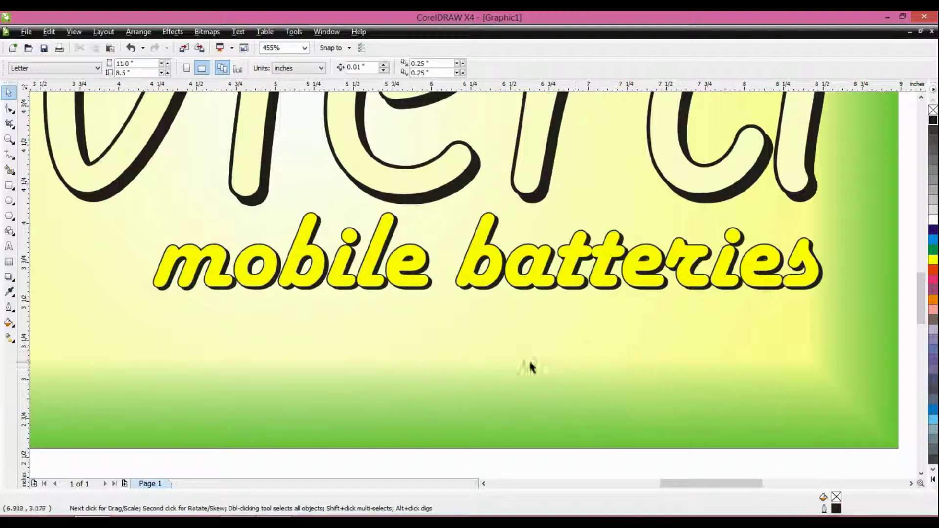
Group the Yellow mobile batteries text with its black shadow copy
{"action": "key", "text": "F3"}
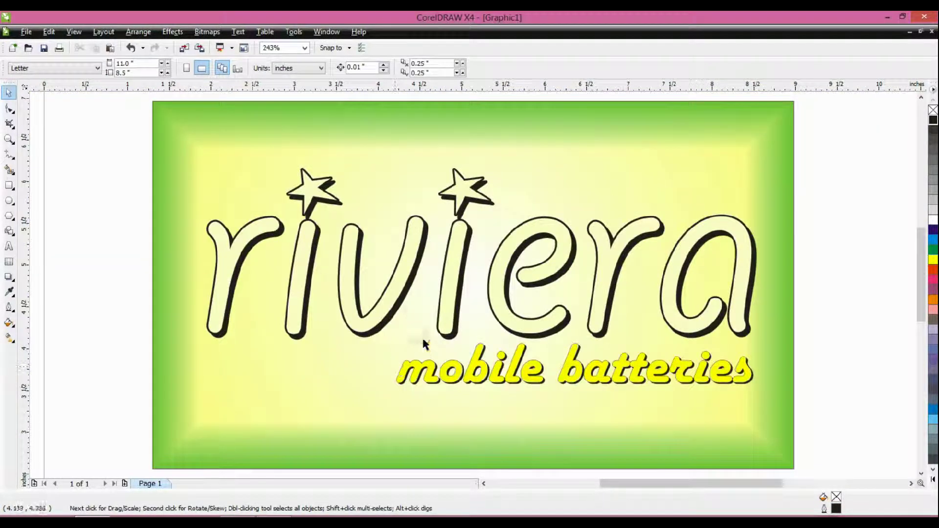
{"action": "left_click", "coordinate": [9, 139]}
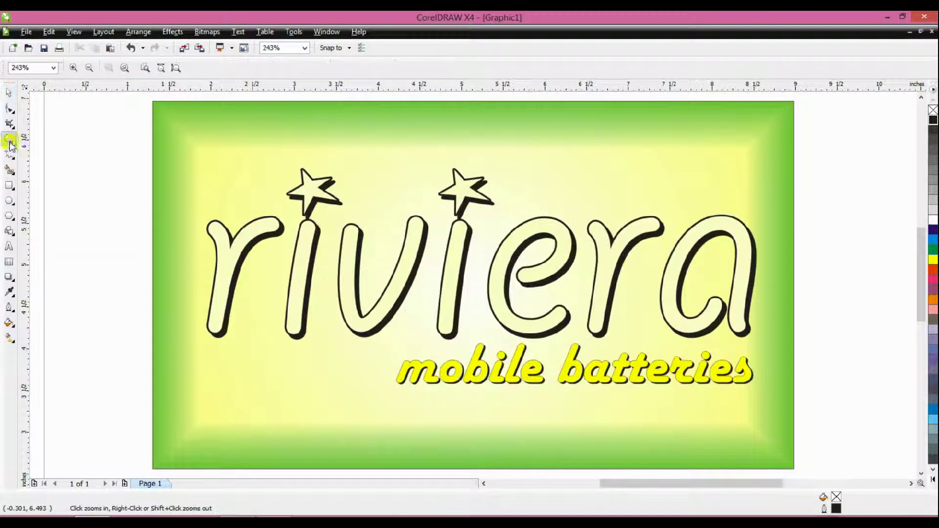
{"action": "left_click", "coordinate": [89, 68]}
{"action": "left_click_drag", "start_coordinate": [274, 224], "coordinate": [705, 409]}
{"action": "left_click", "coordinate": [9, 93]}
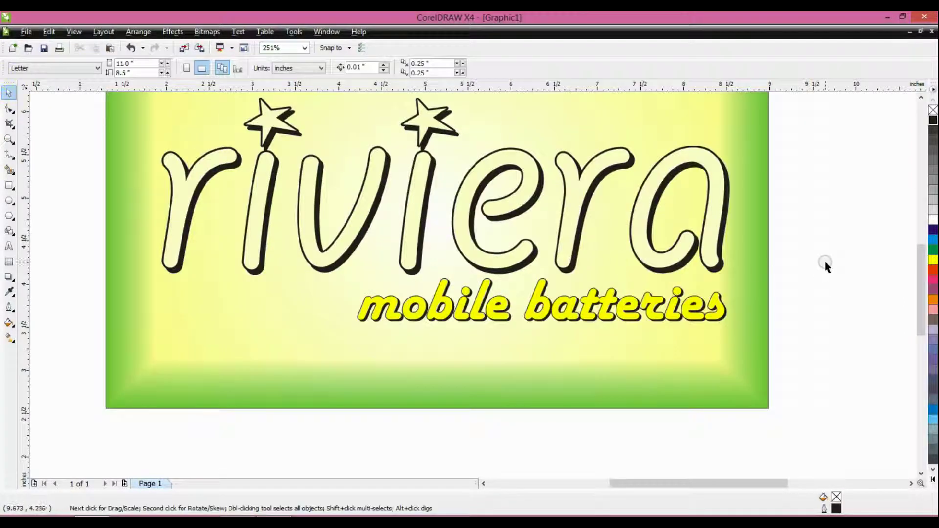
{"action": "left_click_drag", "start_coordinate": [826, 264], "coordinate": [299, 372]}
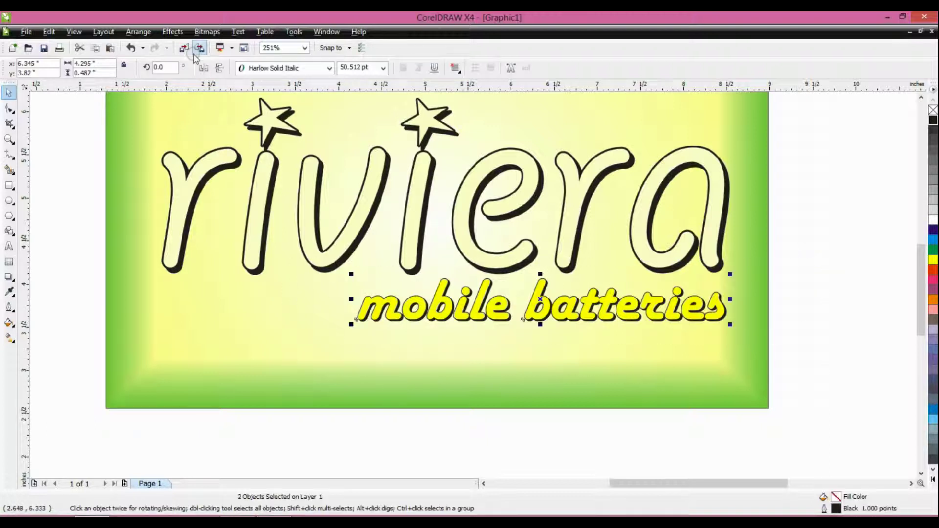
{"action": "left_click", "coordinate": [137, 33]}
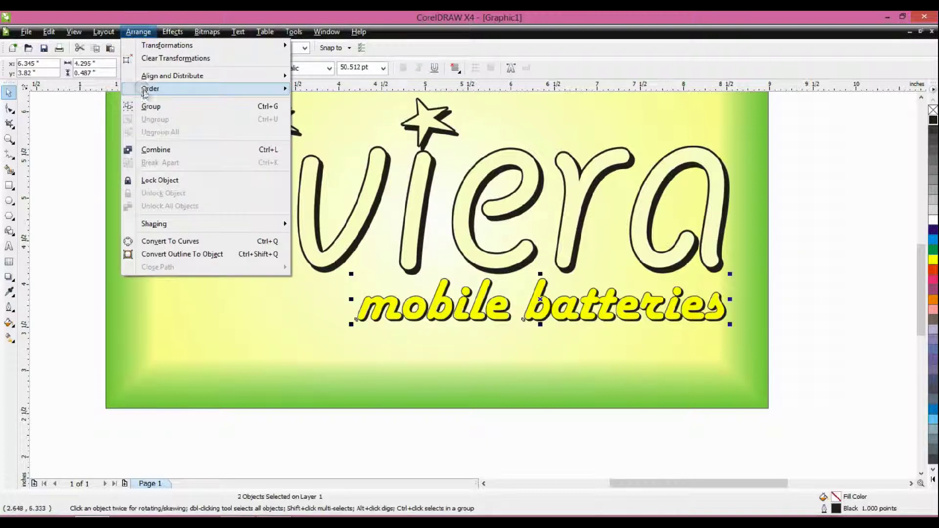
{"action": "left_click", "coordinate": [150, 107]}
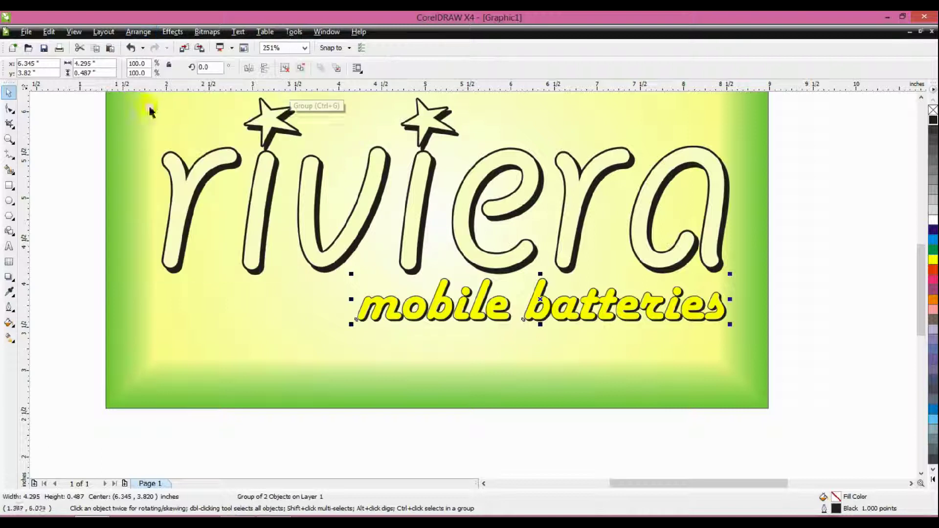
{"action": "mouse_move", "coordinate": [109, 348]}
{"action": "left_mouse_down"}
{"action": "mouse_move", "coordinate": [227, 306]}
{"action": "mouse_move", "coordinate": [133, 331]}
{"action": "mouse_move", "coordinate": [121, 345]}
{"action": "left_mouse_up"}
{"action": "left_click", "coordinate": [49, 33]}
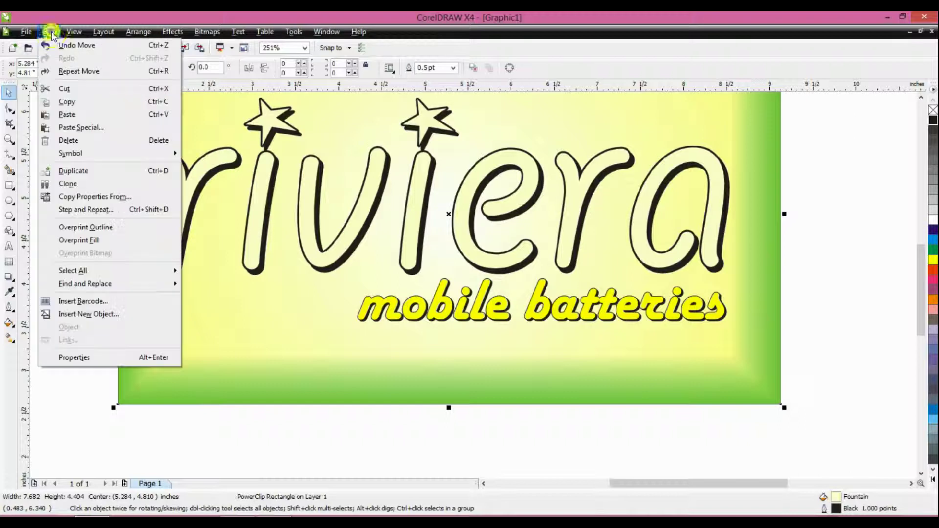
{"action": "left_click", "coordinate": [55, 46]}
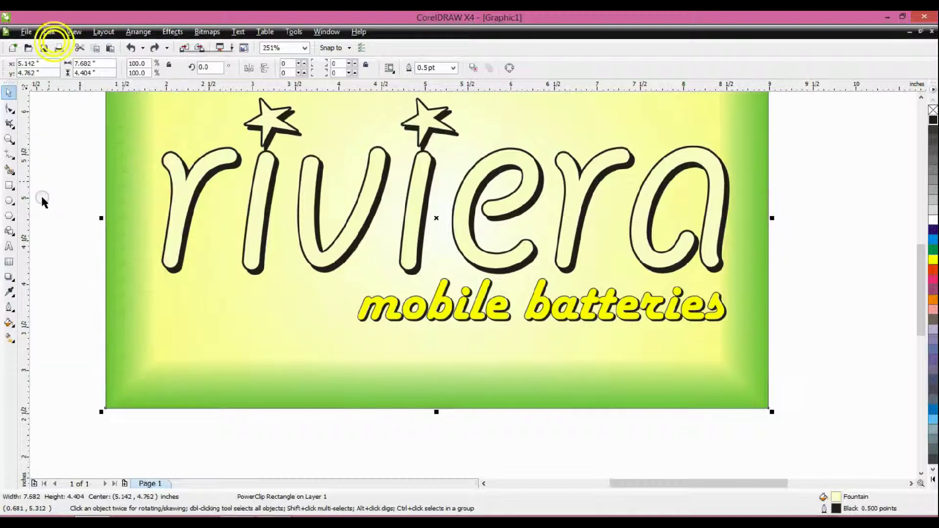
Group the Pale Yellow riviera text with its black shadow copy
{"action": "left_click_drag", "start_coordinate": [53, 329], "coordinate": [815, 139]}
{"action": "left_click_drag", "start_coordinate": [84, 119], "coordinate": [786, 346]}
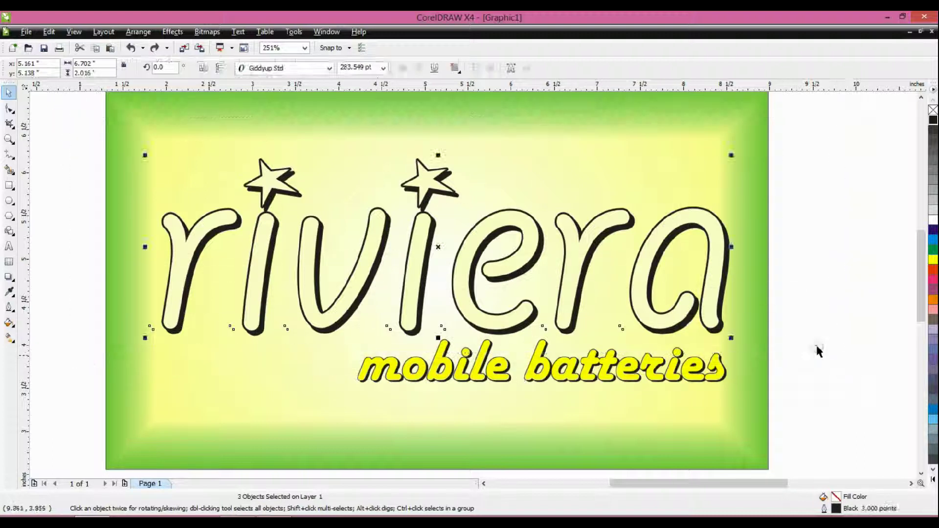
{"action": "left_click", "coordinate": [147, 36]}
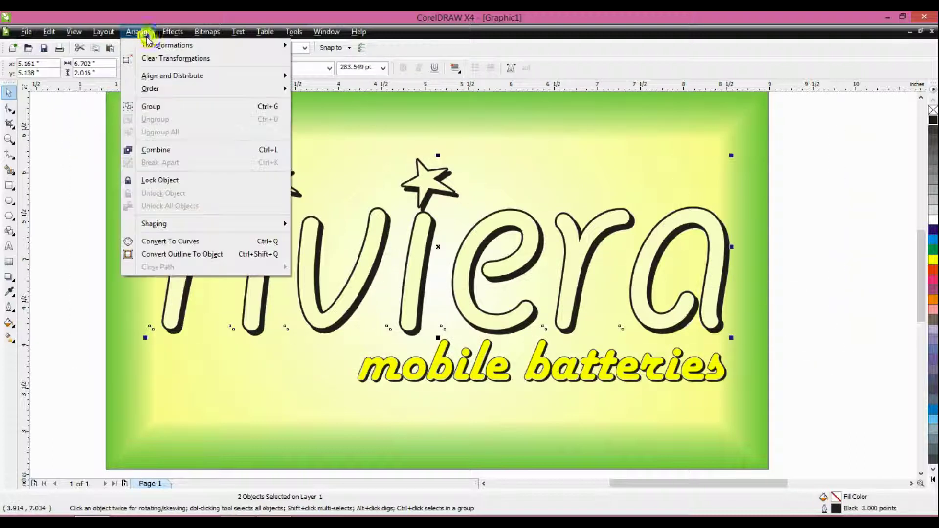
{"action": "left_click", "coordinate": [170, 106]}
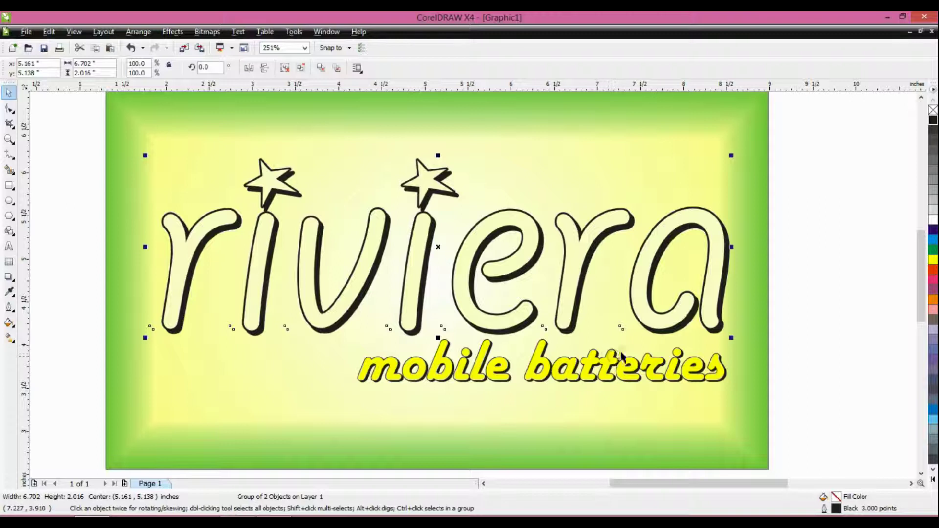
{"action": "left_click_drag", "start_coordinate": [851, 119], "coordinate": [242, 362]}
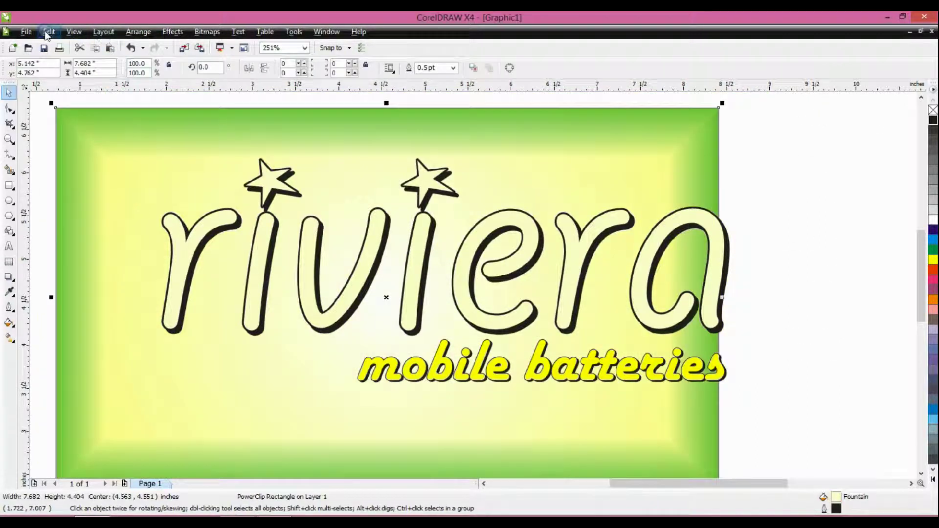
{"action": "left_click", "coordinate": [48, 32]}
{"action": "left_click", "coordinate": [74, 45]}
Align the riviera and mobile batteries groups at their right edges, group them together, and clear the selection
{"action": "left_click_drag", "start_coordinate": [67, 131], "coordinate": [730, 376]}
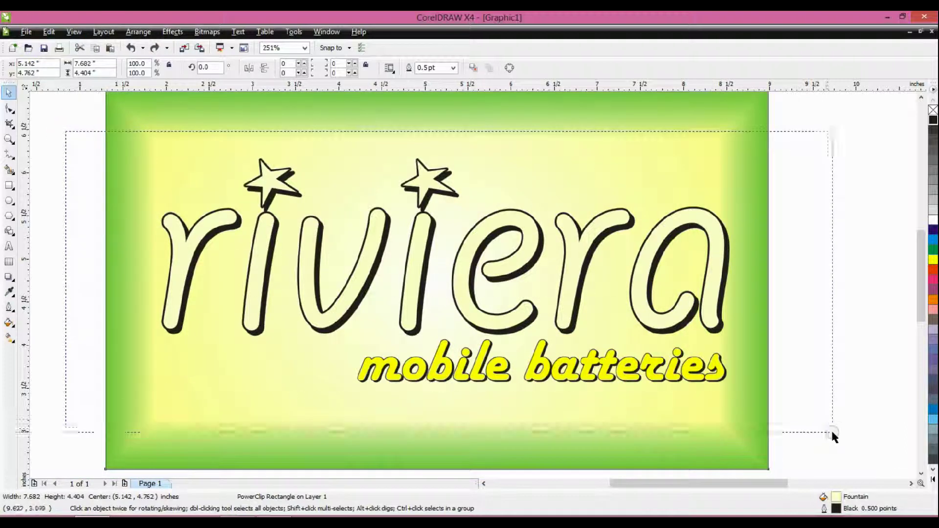
{"action": "left_click", "coordinate": [138, 32]}
{"action": "mouse_move", "coordinate": [161, 75]}
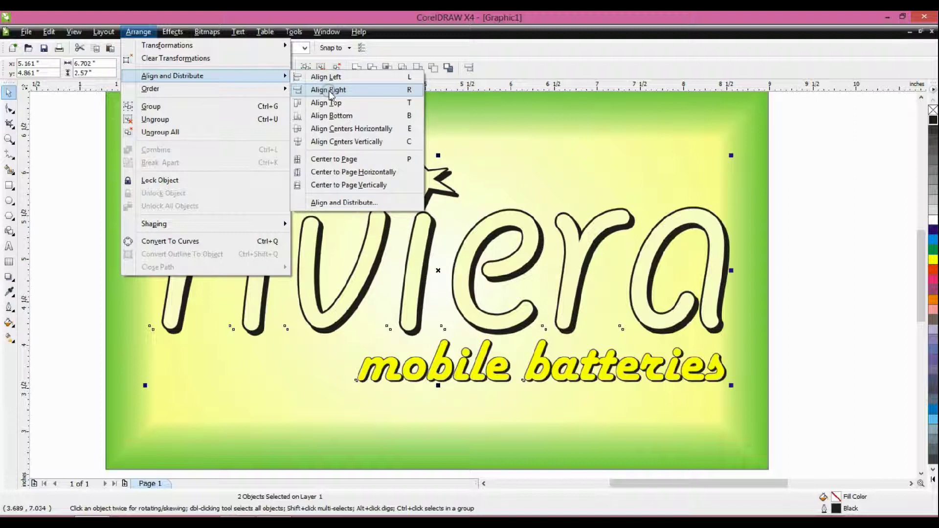
{"action": "left_click", "coordinate": [329, 92]}
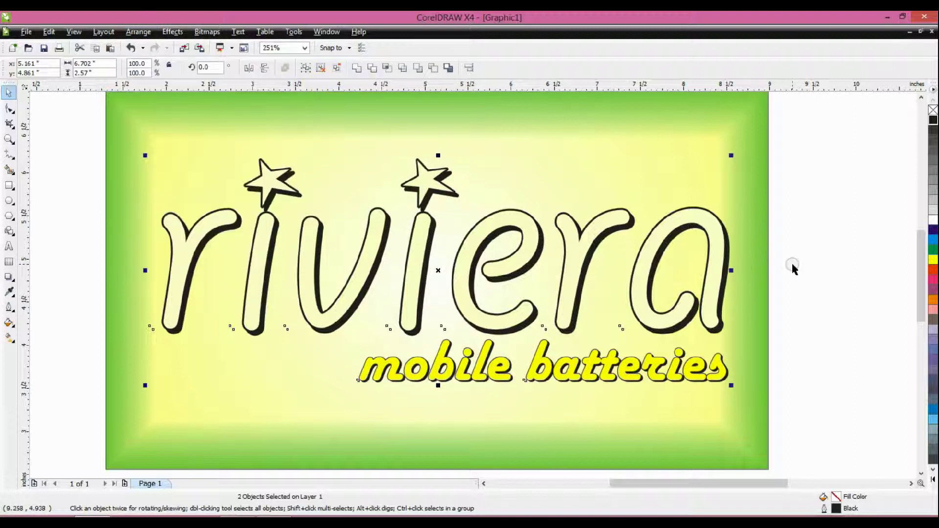
{"action": "left_click", "coordinate": [138, 31]}
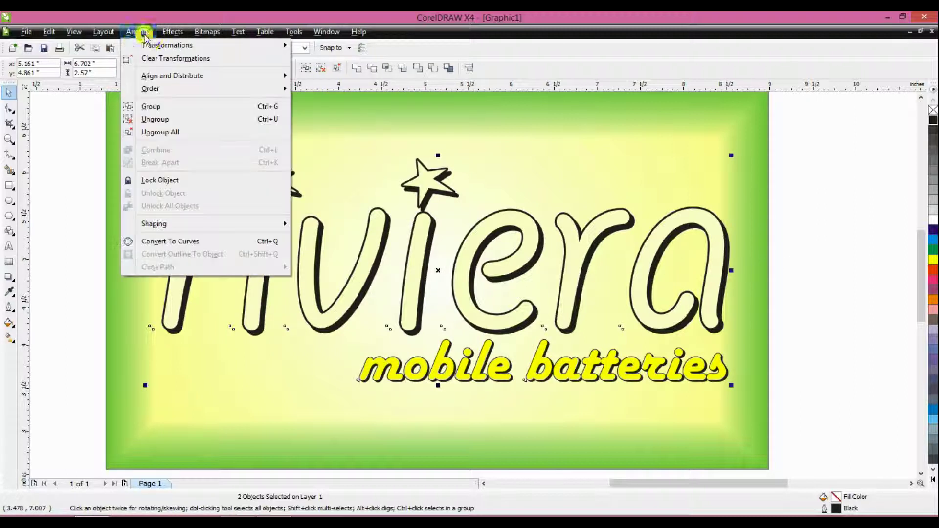
{"action": "left_click", "coordinate": [152, 107]}
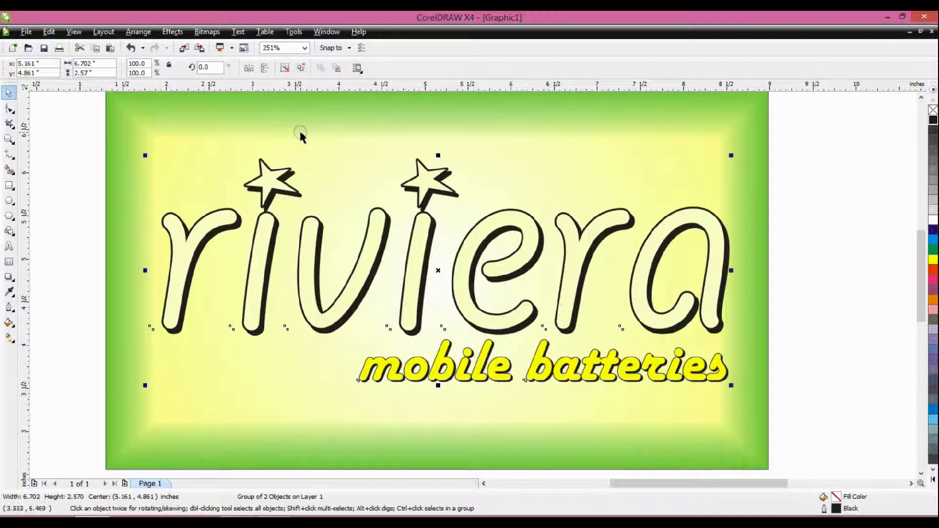
{"action": "left_click", "coordinate": [92, 95]}
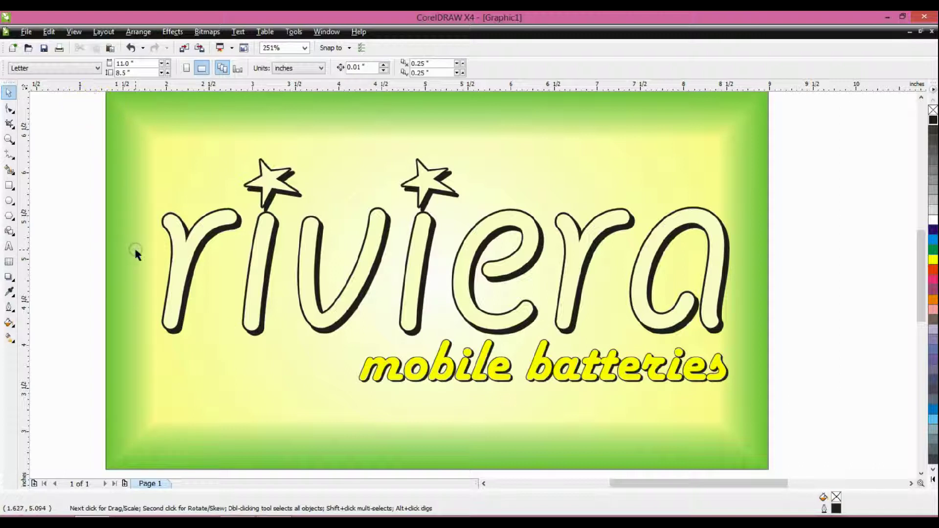
Align the combined text group and the background rectangle by their centers both horizontally and vertically, then clear the selection
{"action": "left_click_drag", "start_coordinate": [89, 472], "coordinate": [791, 157]}
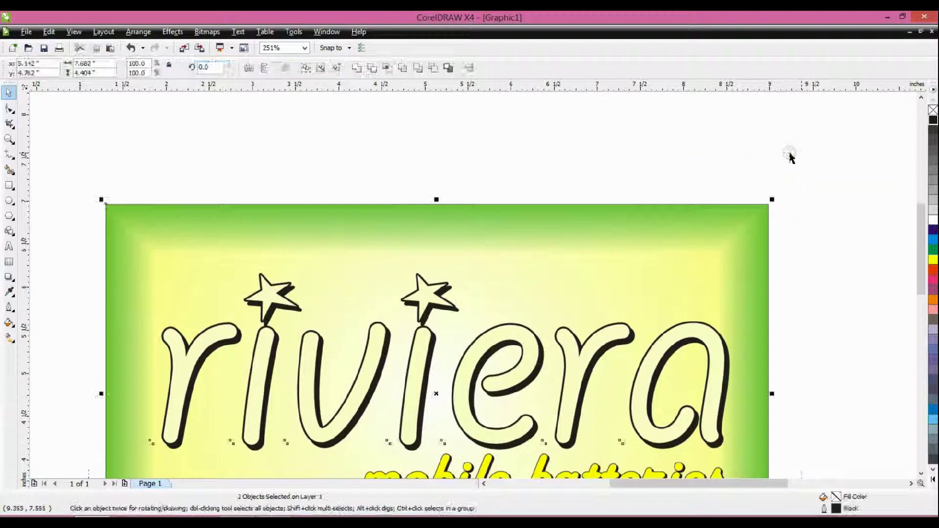
{"action": "left_click", "coordinate": [132, 31]}
{"action": "mouse_move", "coordinate": [230, 76]}
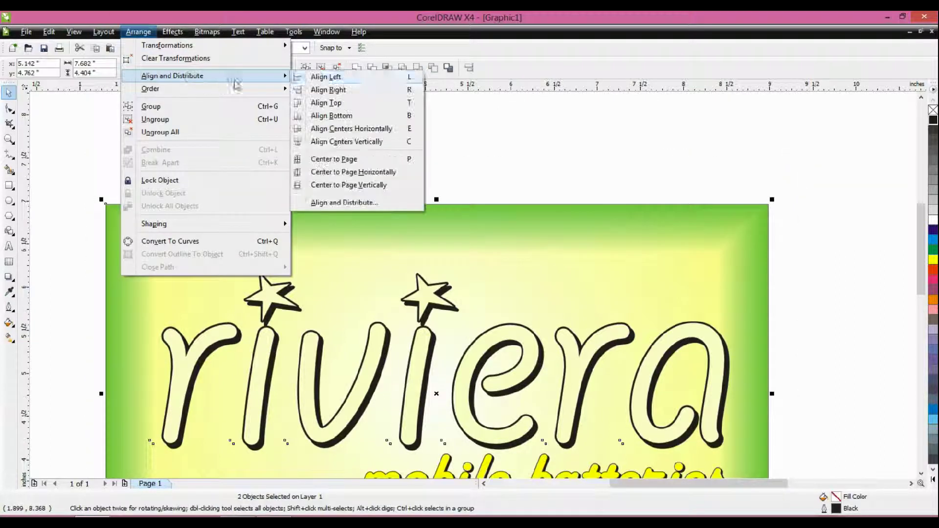
{"action": "left_click", "coordinate": [344, 202]}
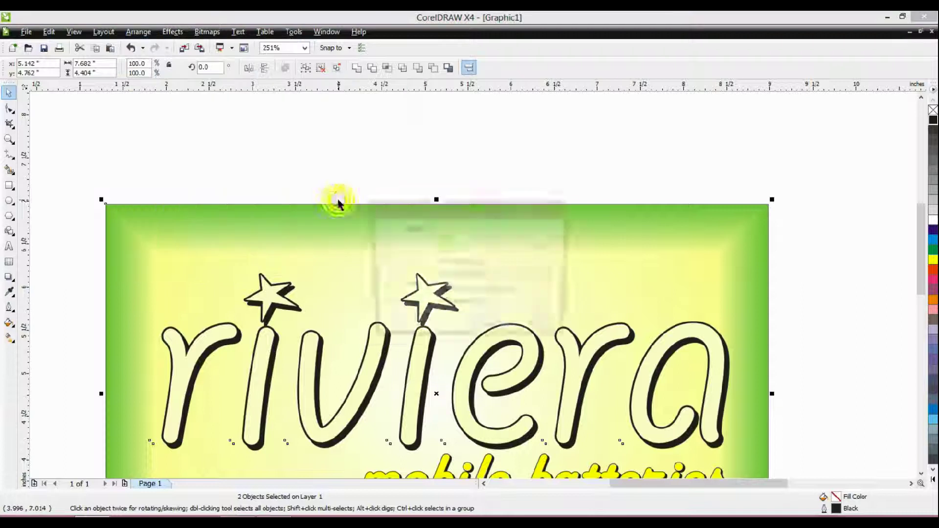
{"action": "left_click", "coordinate": [392, 285]}
{"action": "left_click", "coordinate": [488, 251]}
{"action": "left_click", "coordinate": [496, 332]}
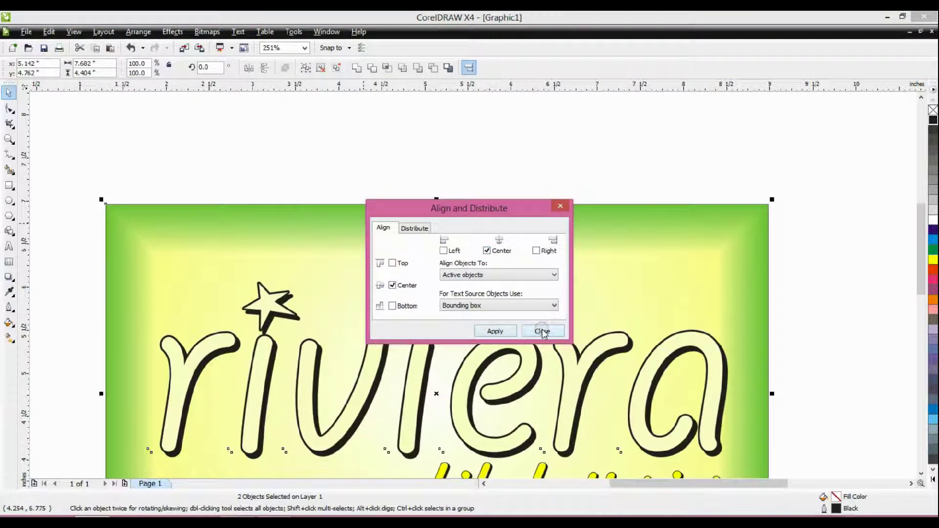
{"action": "left_click", "coordinate": [543, 332]}
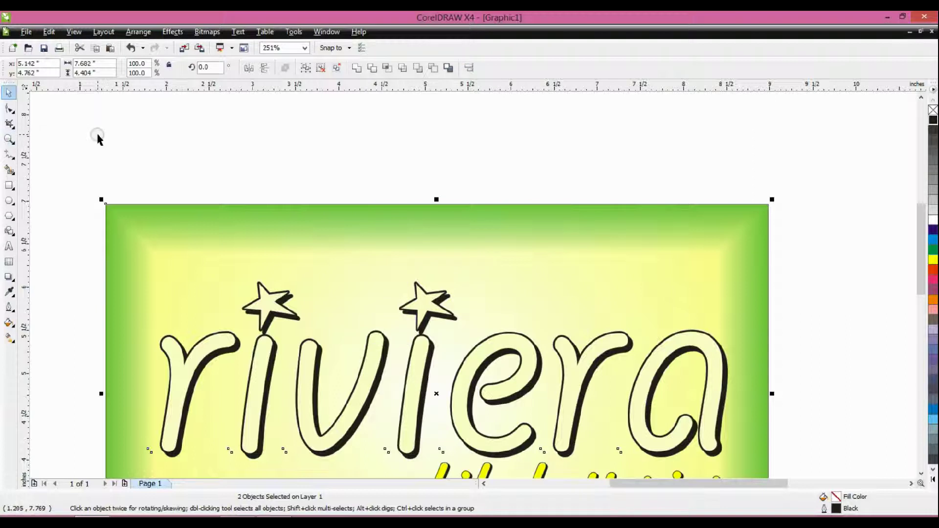
{"action": "key", "text": "F4"}
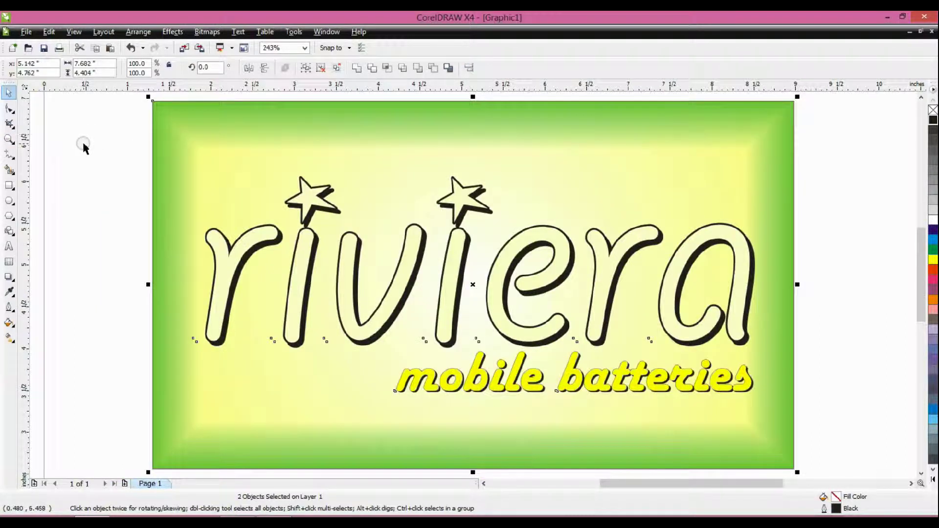
{"action": "left_click", "coordinate": [82, 140]}
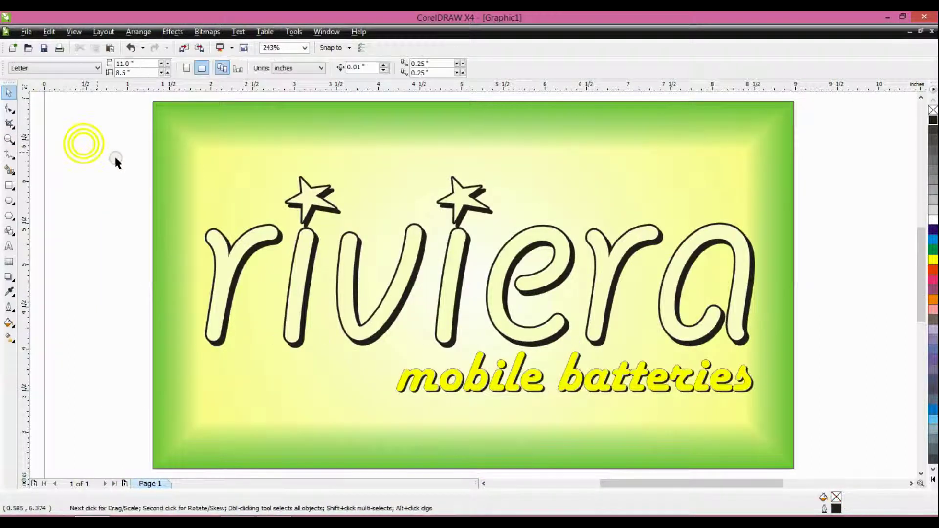
Enlarge the combined text group proportionally about its center to about 105.1% and show the deselected design in full-screen preview
{"action": "left_click", "coordinate": [259, 237]}
{"action": "mouse_move", "coordinate": [188, 173]}
{"action": "left_mouse_down"}
{"action": "mouse_move", "coordinate": [166, 139]}
{"action": "mouse_move", "coordinate": [178, 163]}
{"action": "left_mouse_up"}
{"action": "key", "text": "shift"}
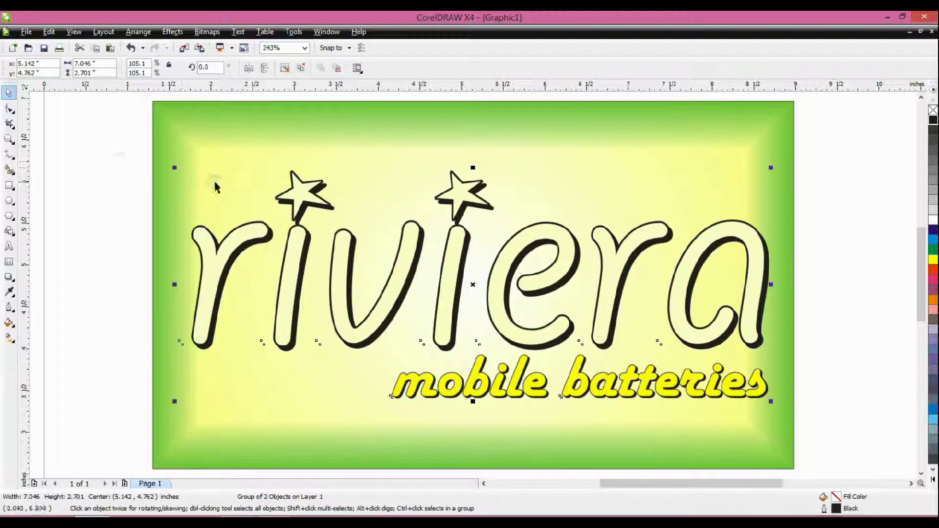
{"action": "left_click", "coordinate": [105, 156]}
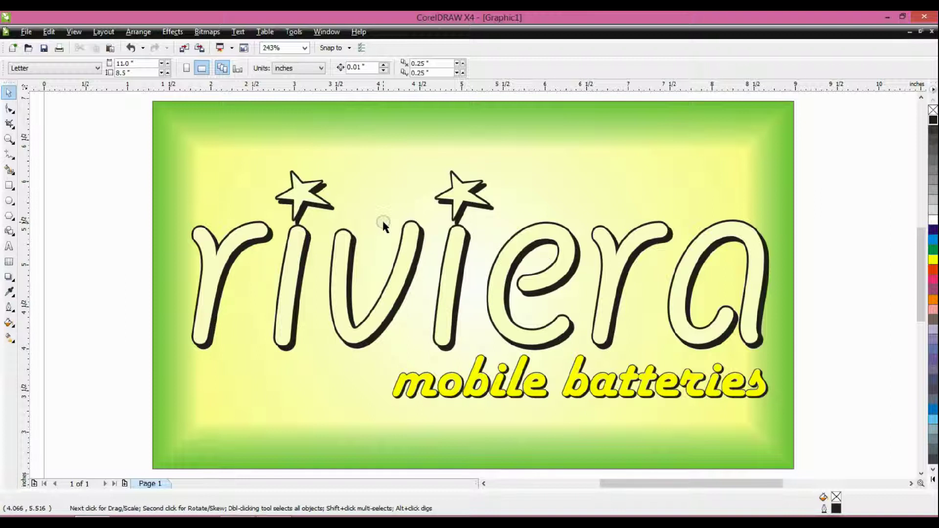
{"action": "key", "text": "F9"}
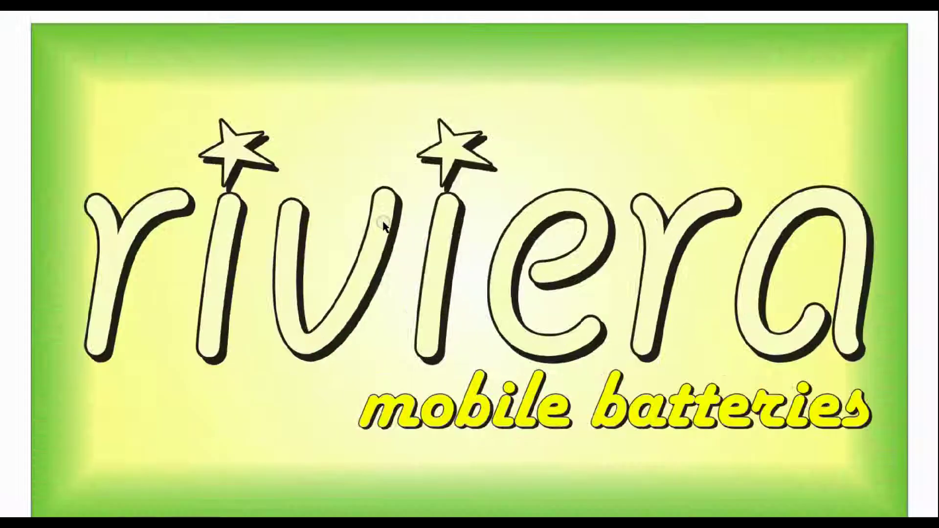